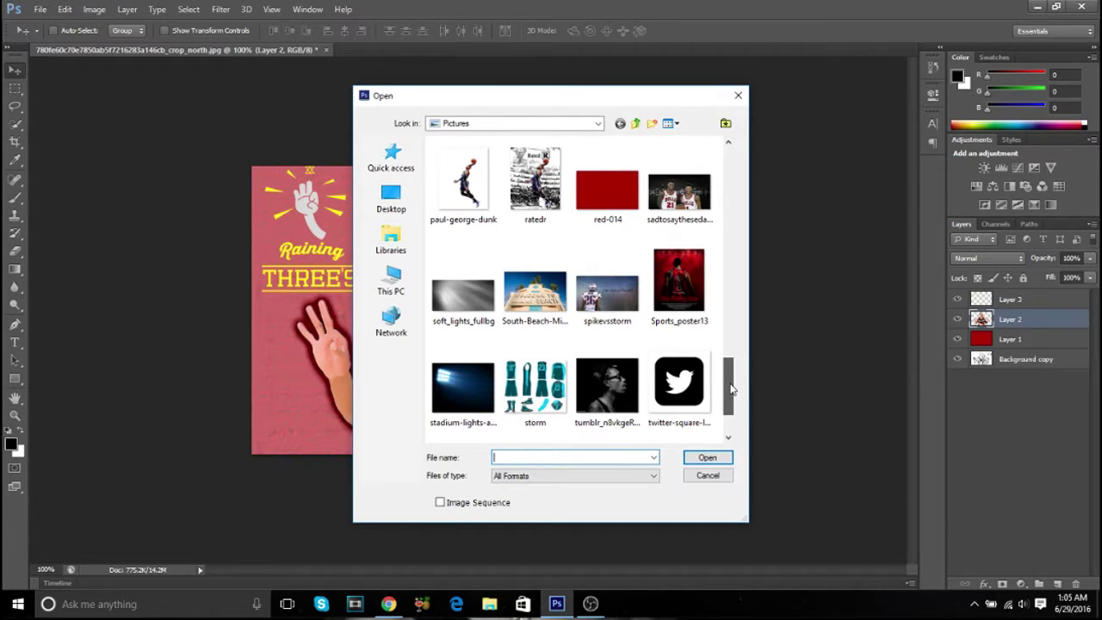
Open the 033015-SW-NBA-RussellWestbrook photo from the Pictures folder.
drag(731, 389, 729, 238)
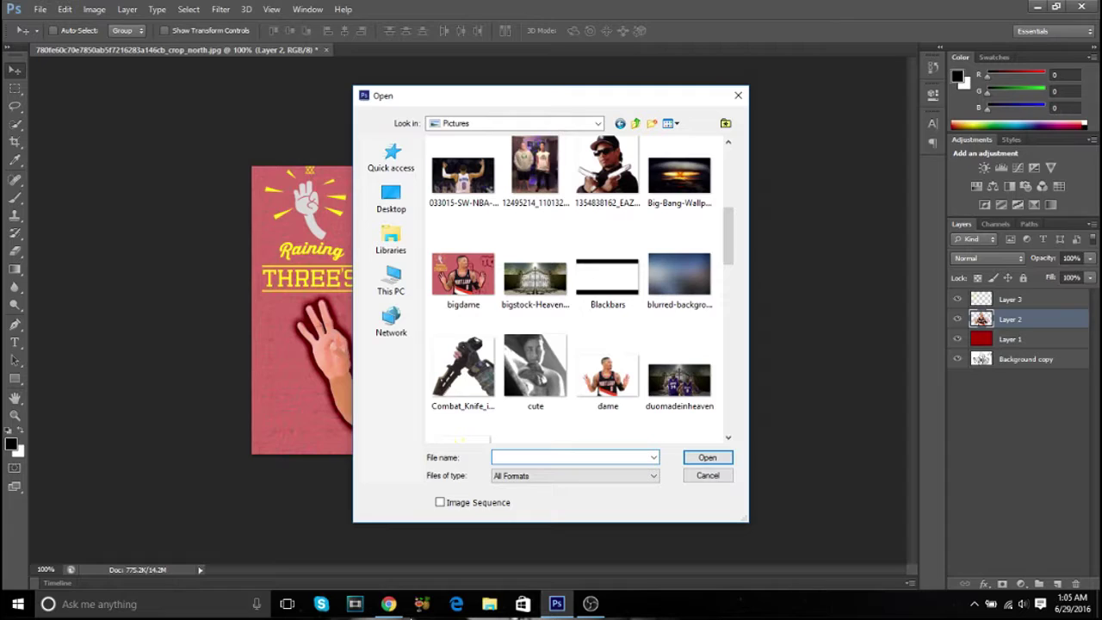
double_click(462, 177)
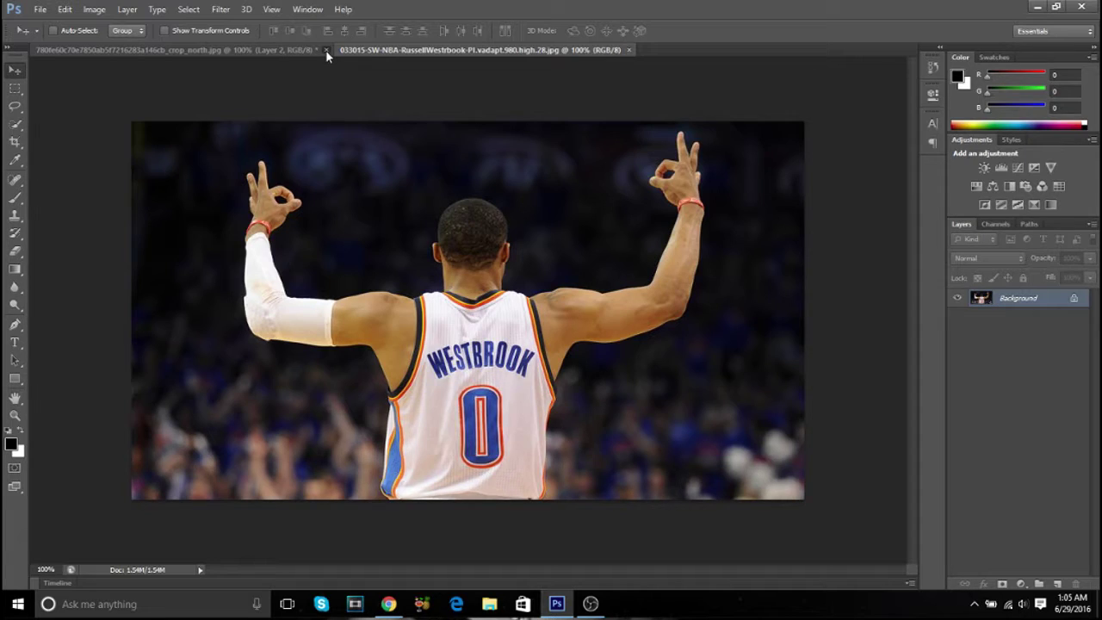
Close the Raining Threes poster and quick-select the player's arms, jersey, head and raised hand.
click(325, 50)
key(w)
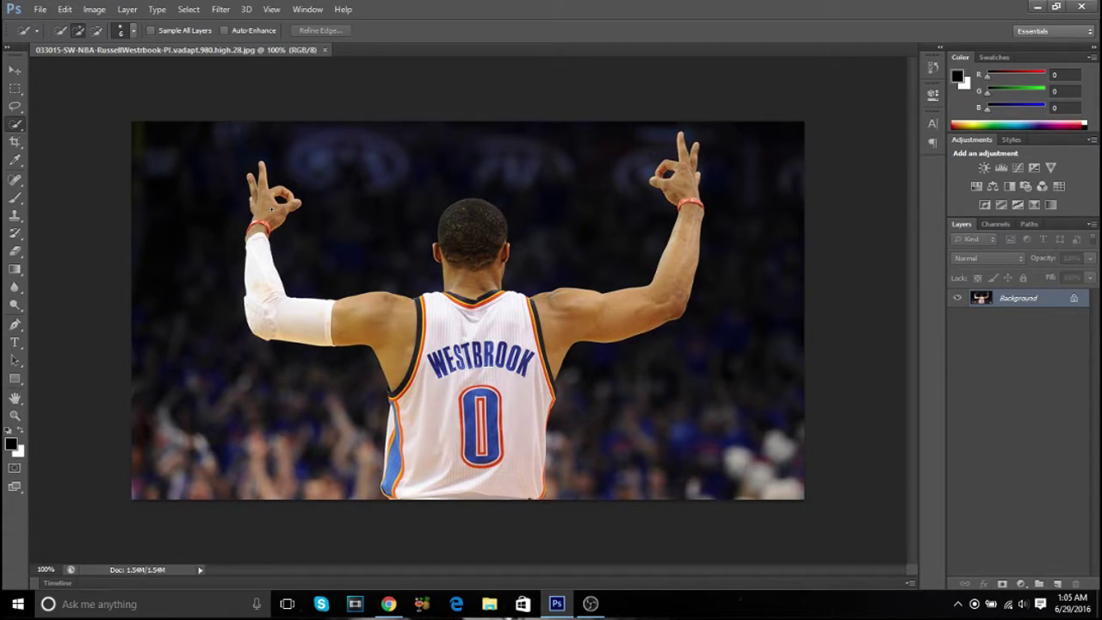
drag(271, 210, 507, 353)
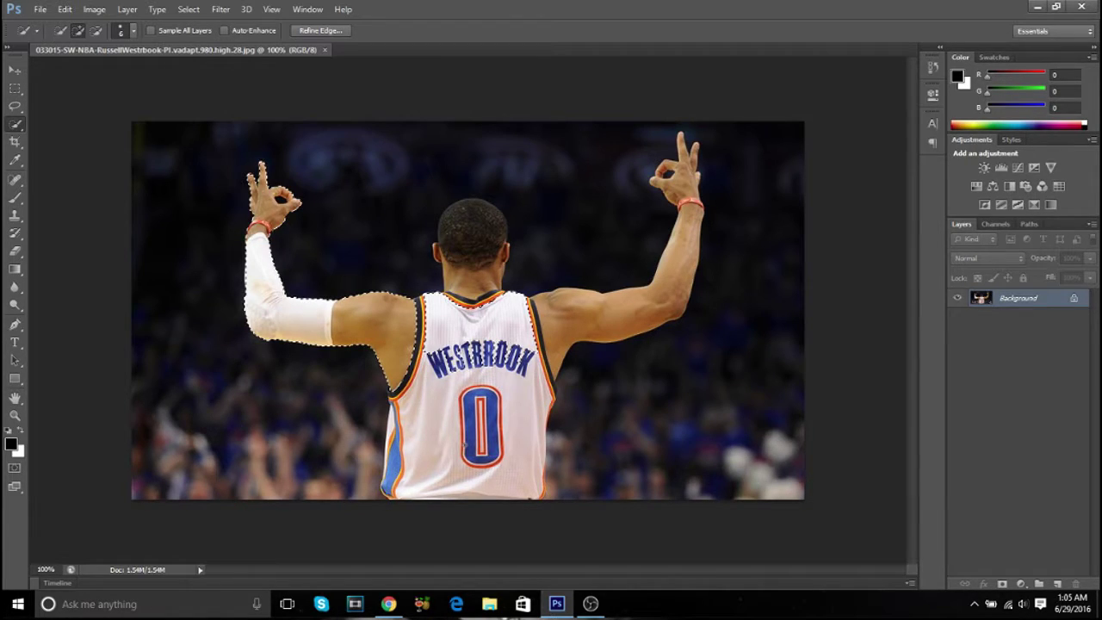
drag(463, 443, 517, 345)
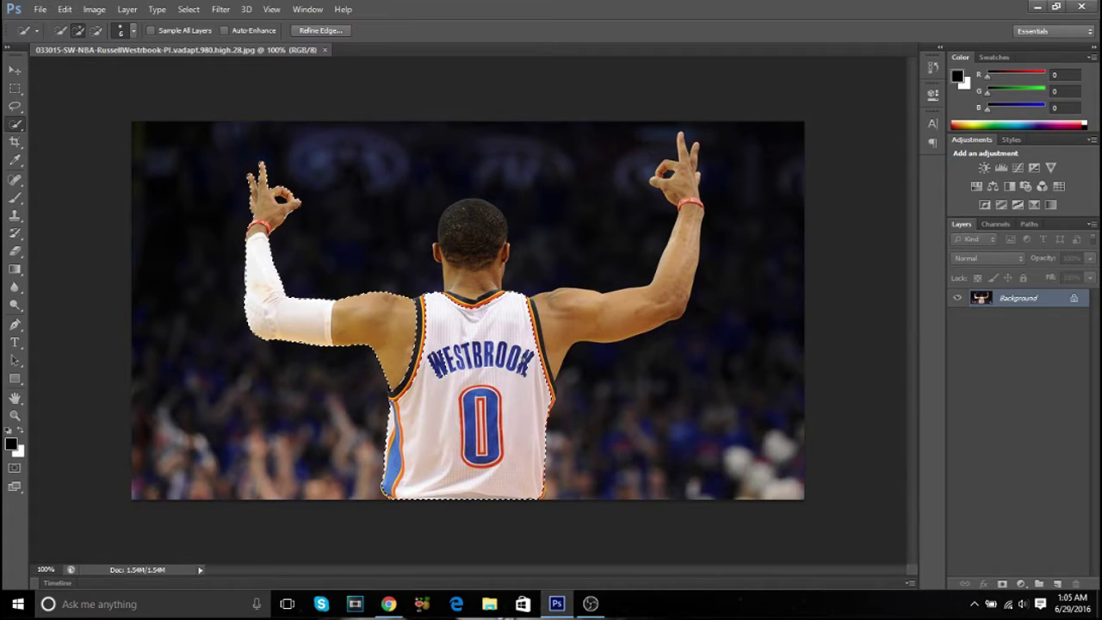
click(468, 264)
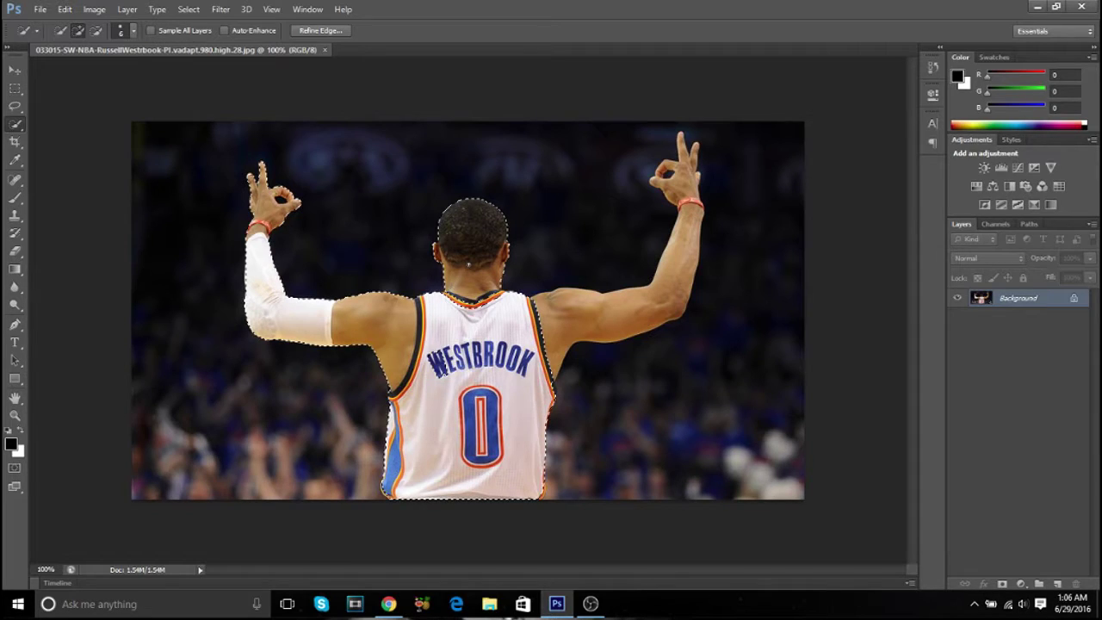
drag(469, 265, 682, 176)
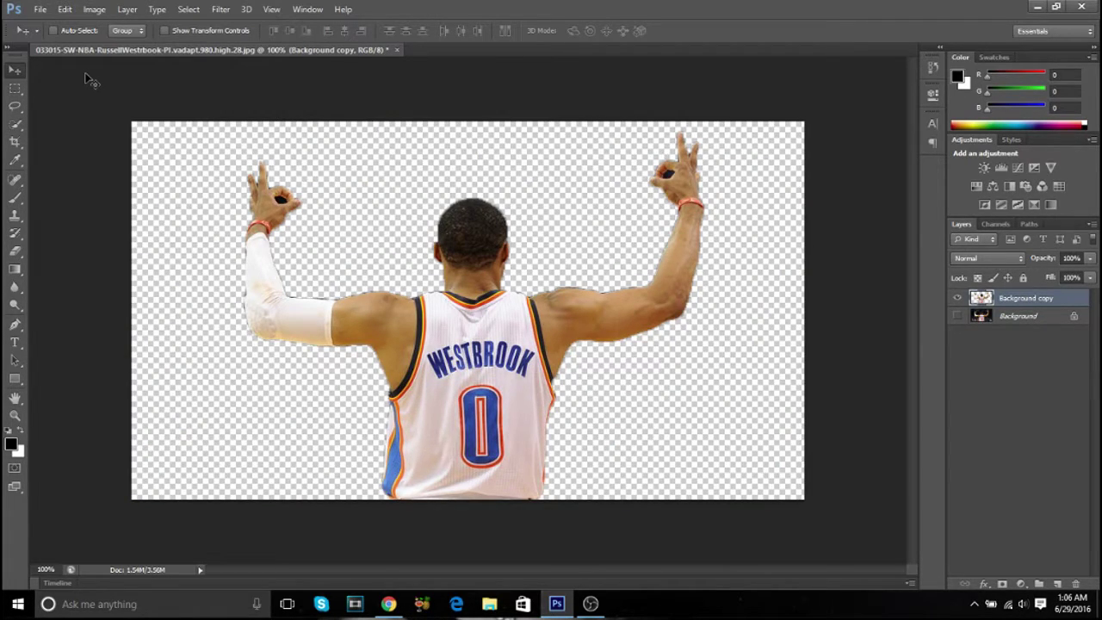
Create a new 7 × 5 inch white document at 72 ppi.
drag(86, 79, 99, 79)
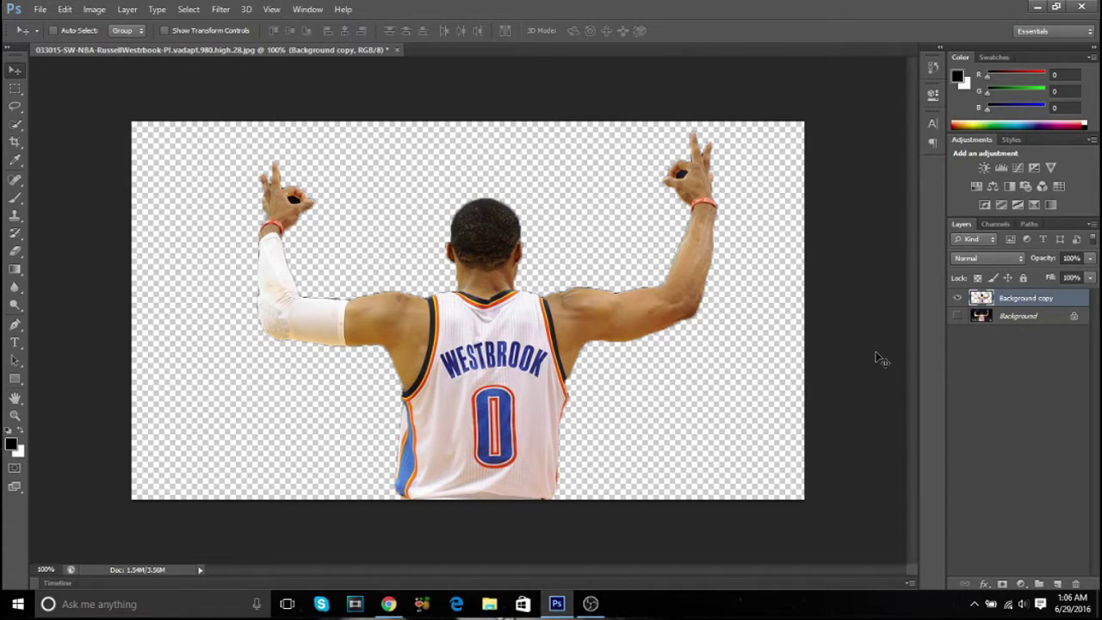
click(39, 8)
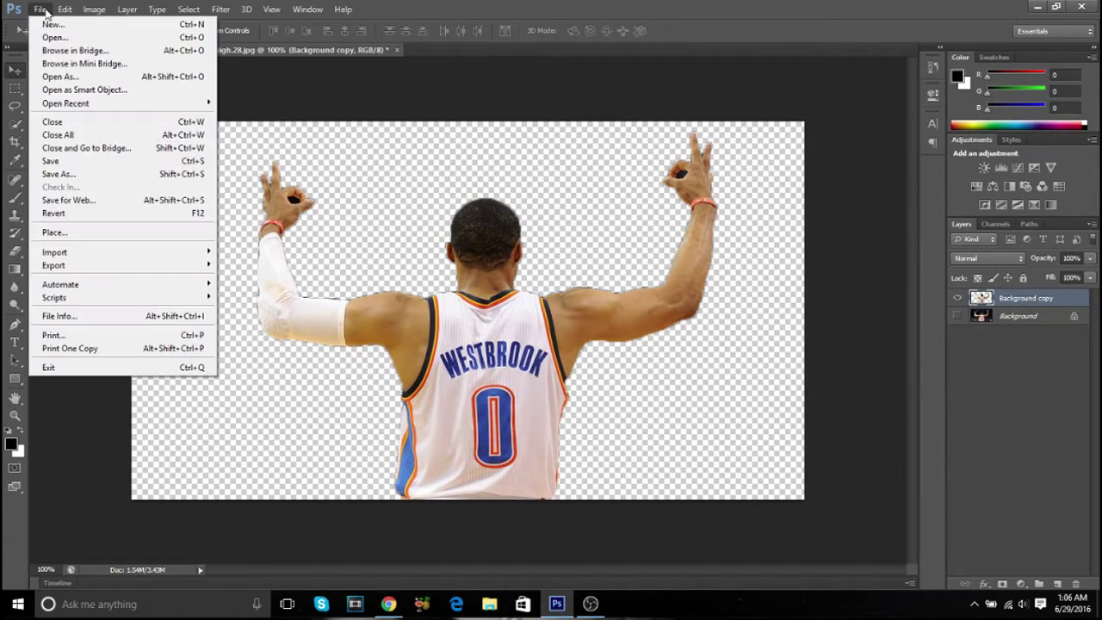
click(39, 9)
key(ctrl+n)
click(688, 149)
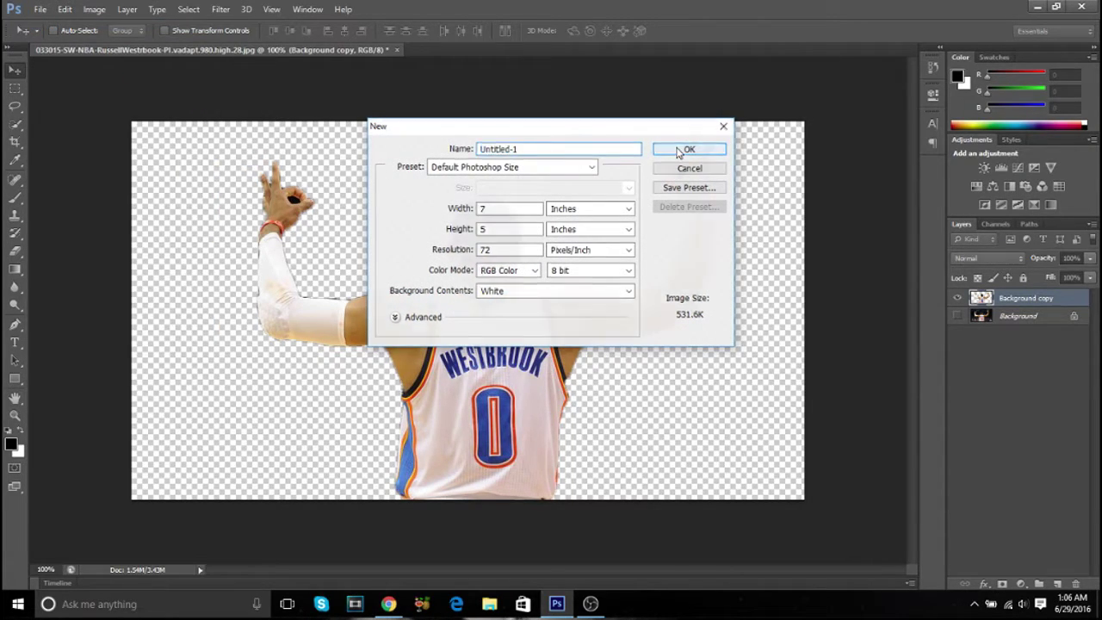
Copy the cut-out layer into Untitled-1, then delete it from the Westbrook photo.
click(351, 50)
drag(486, 322, 470, 239)
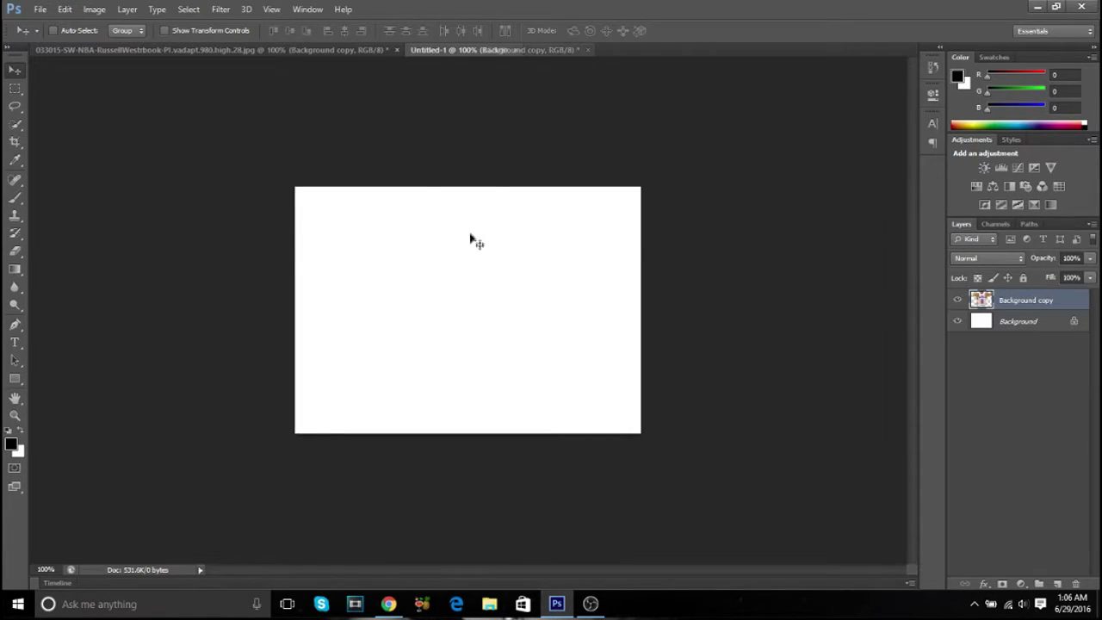
drag(470, 242, 472, 271)
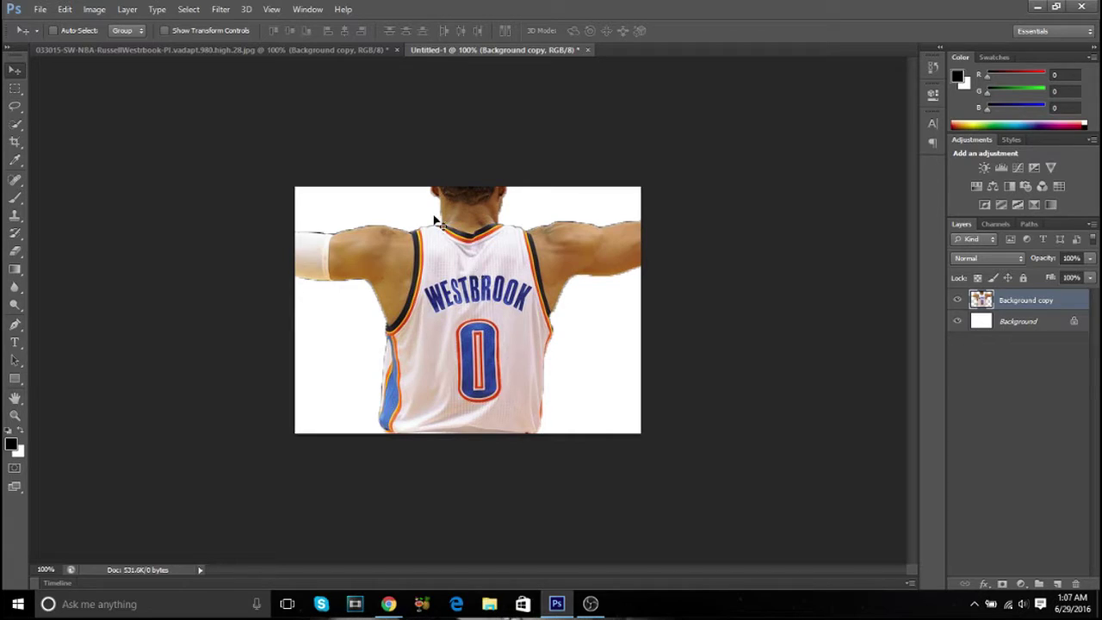
click(307, 50)
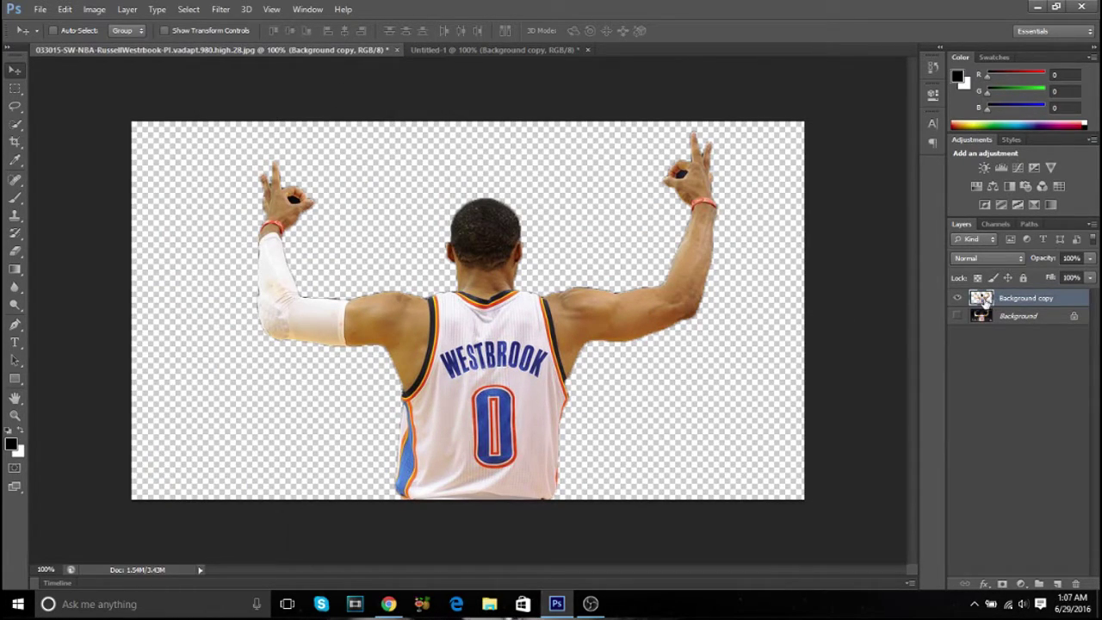
key(Delete)
Duplicate the Background layer and delete the original Background.
right_click(984, 298)
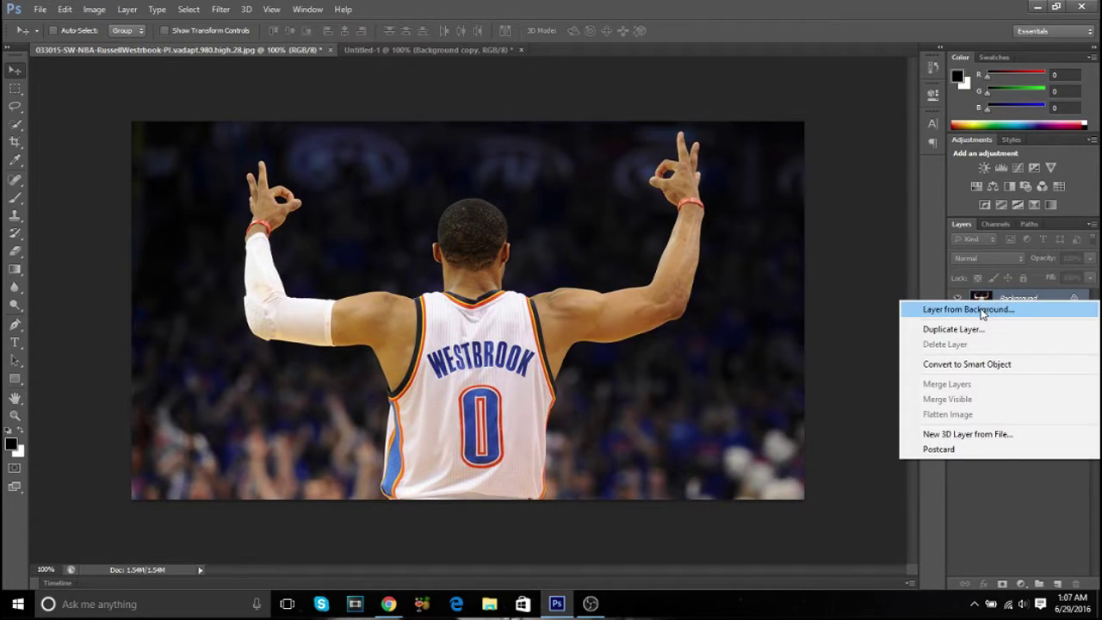
click(974, 330)
key(Return)
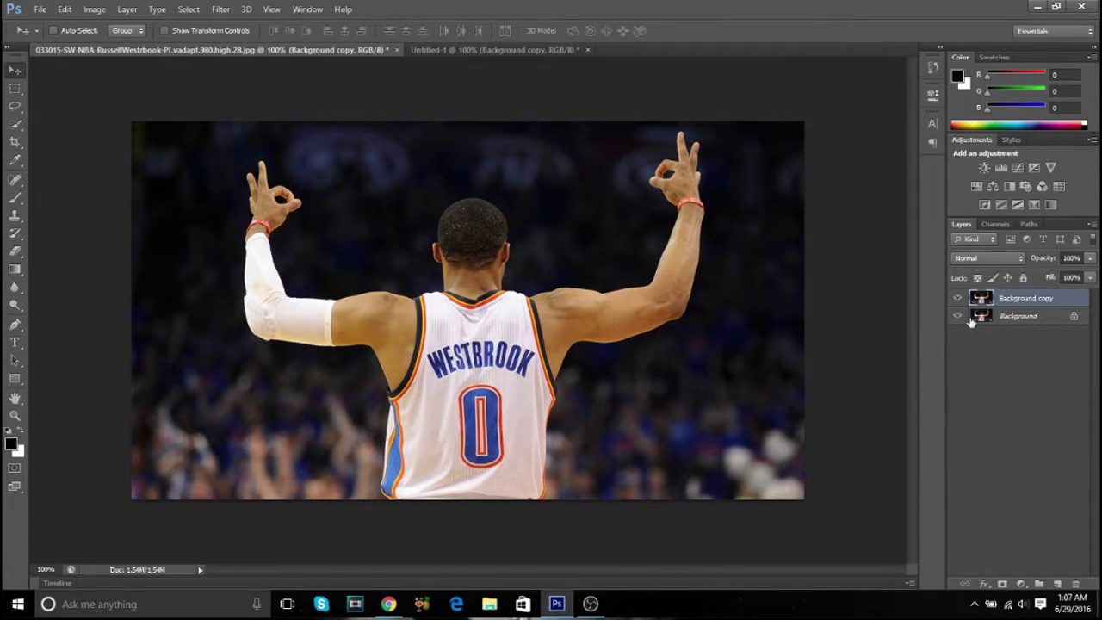
click(971, 317)
key(Delete)
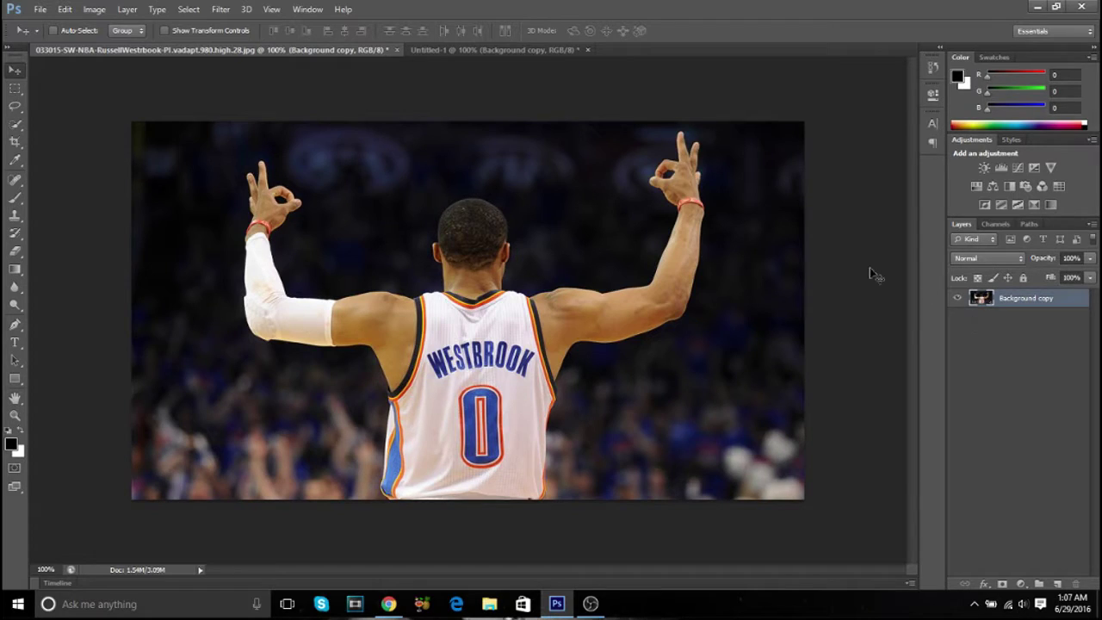
Apply the Photocopy sketch filter (Detail 7, Darkness 8) and bring the colour cut-out over it.
click(308, 8)
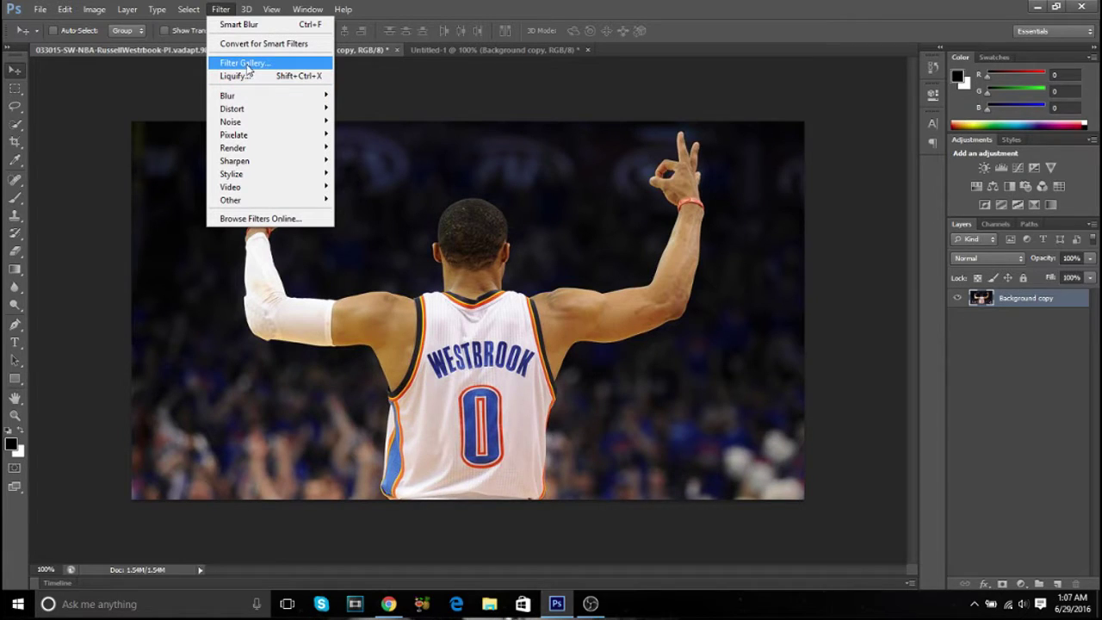
click(244, 64)
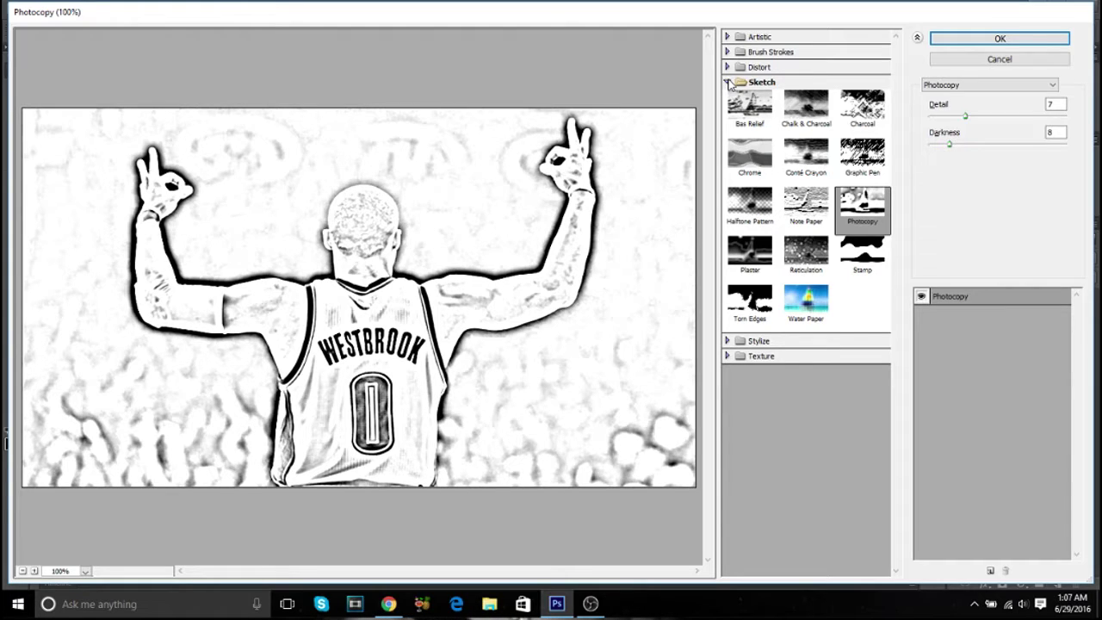
click(987, 43)
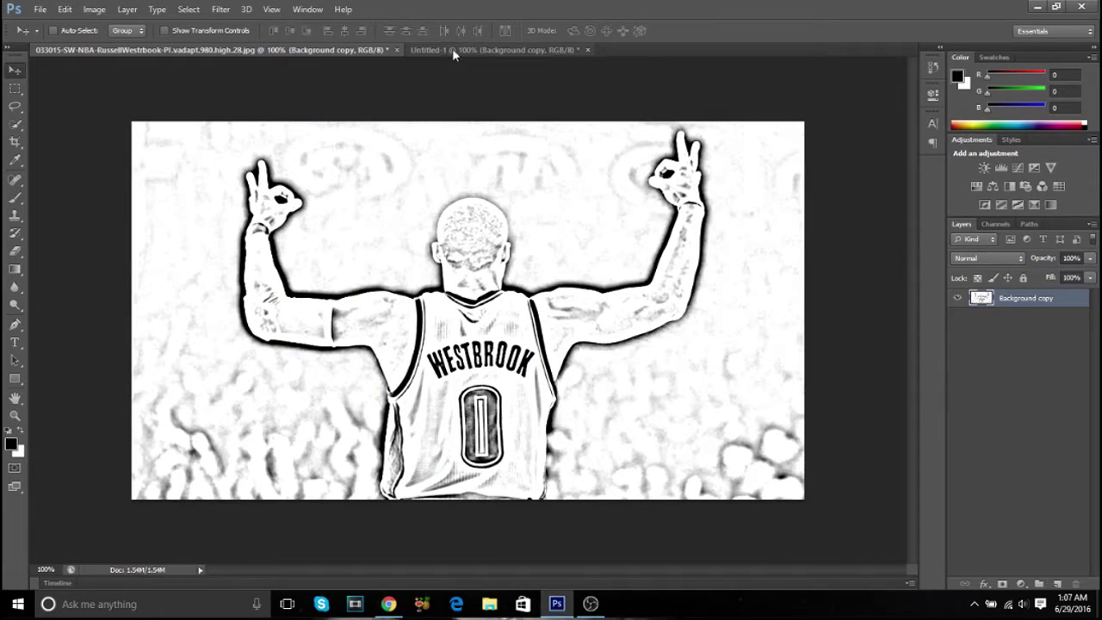
click(495, 49)
mouse_move(461, 238)
mouse_down()
mouse_move(398, 131)
mouse_move(495, 375)
mouse_up()
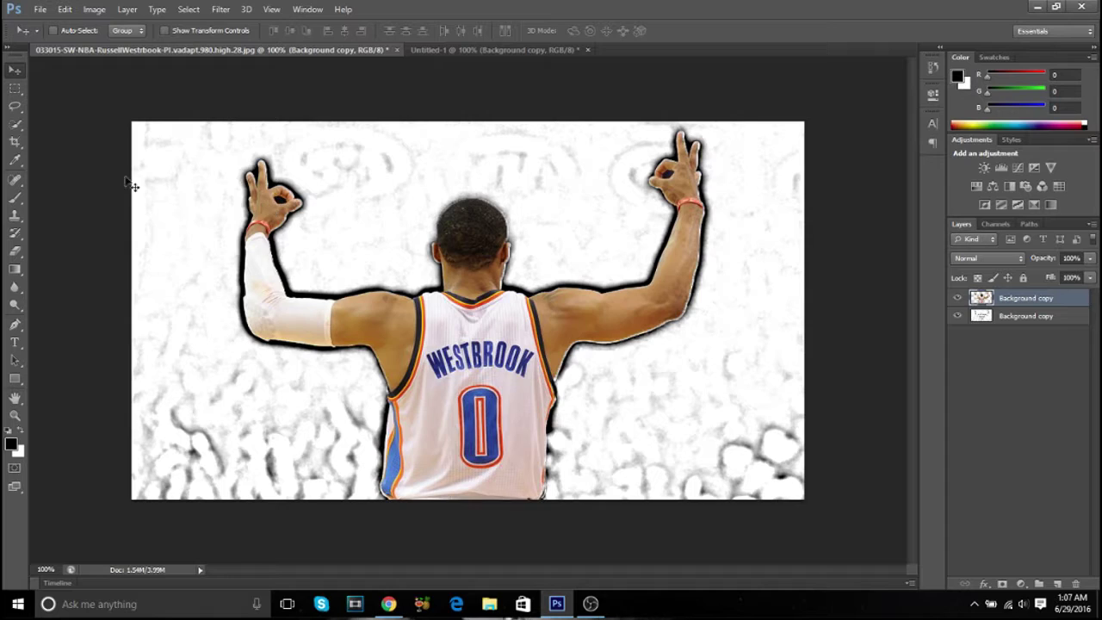
Apply Smart Blur with radius 2.5 and threshold 15.7.
click(213, 11)
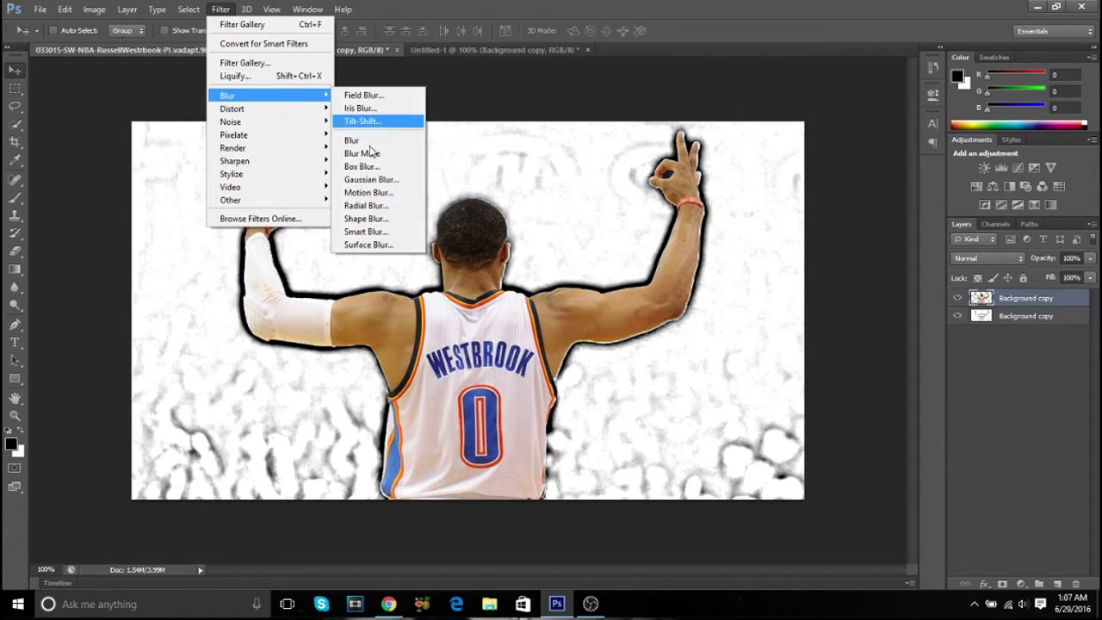
click(372, 231)
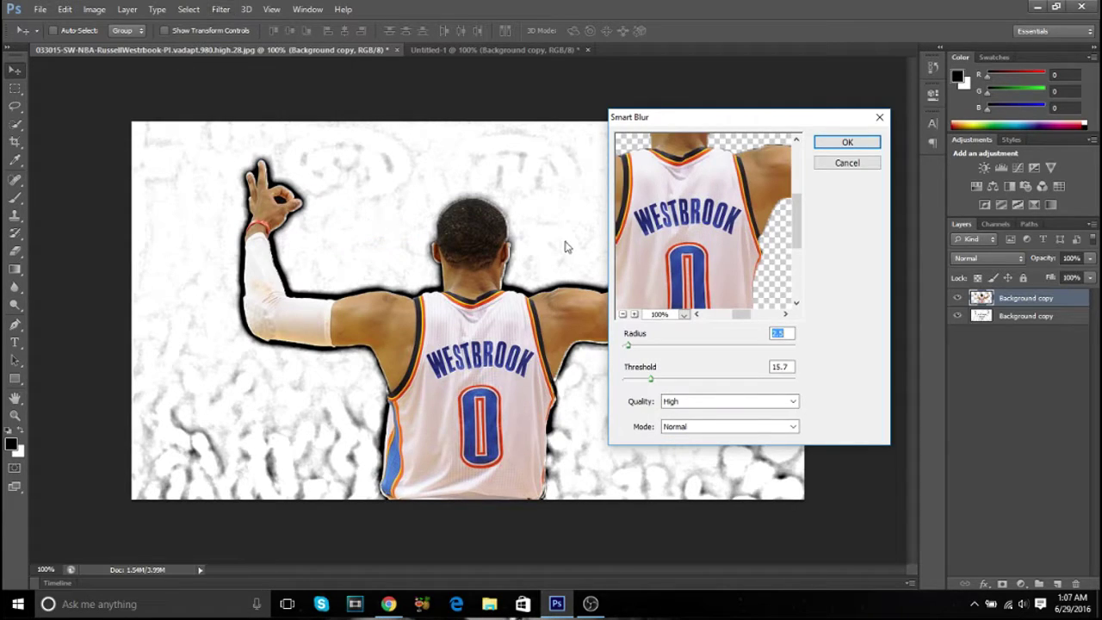
mouse_move(684, 241)
mouse_down()
mouse_move(799, 241)
mouse_move(803, 283)
mouse_up()
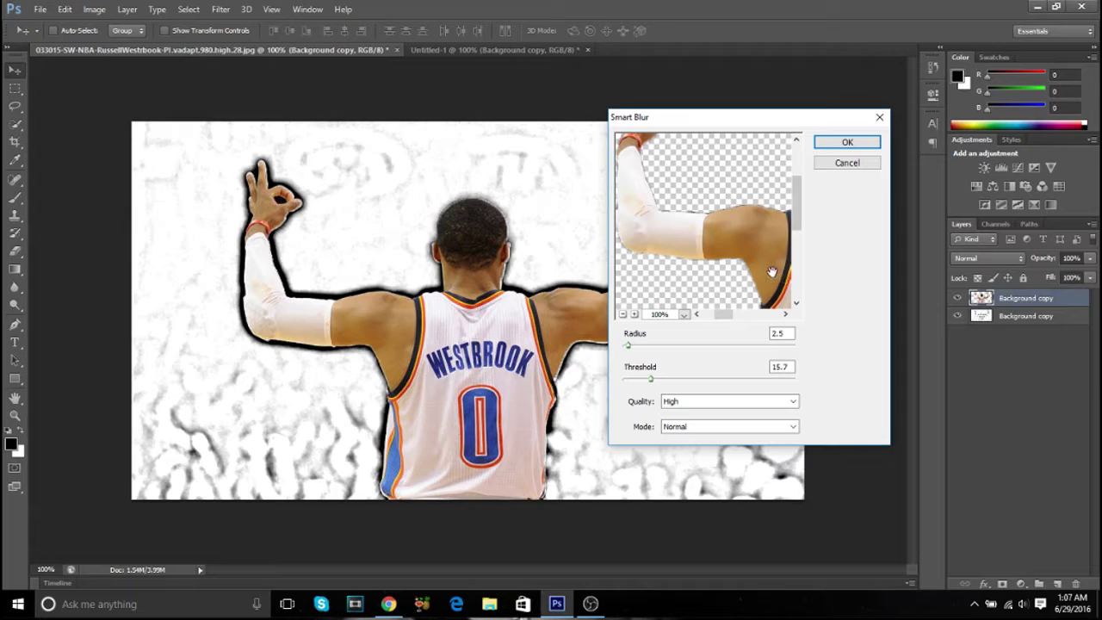
click(847, 142)
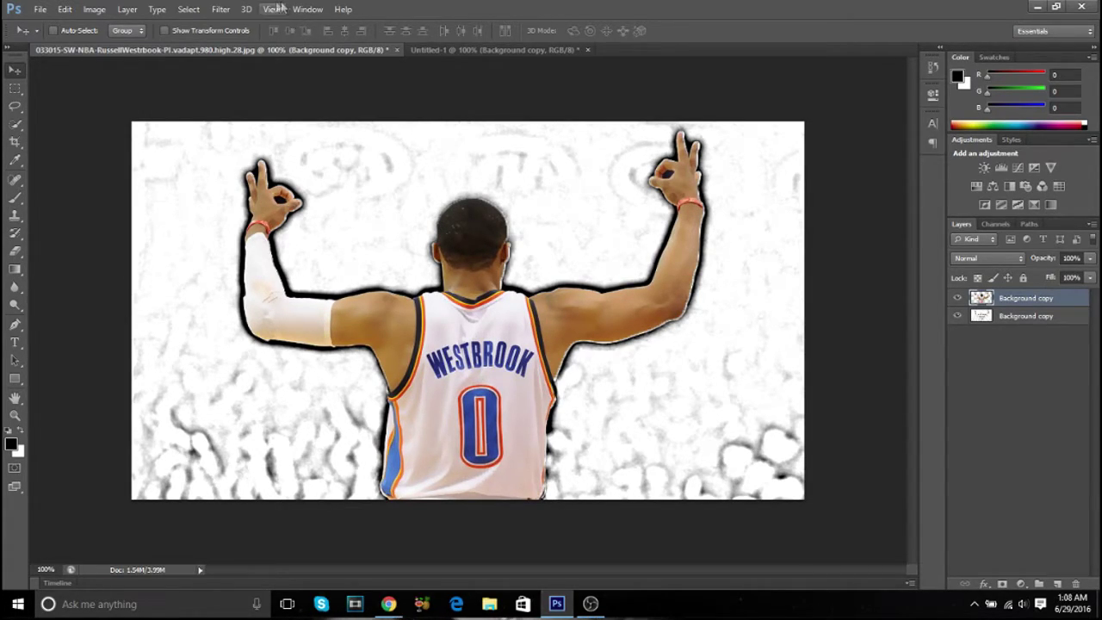
Apply Smart Sharpen with the Default preset, Amount 100% and Radius 1.0 px.
click(224, 11)
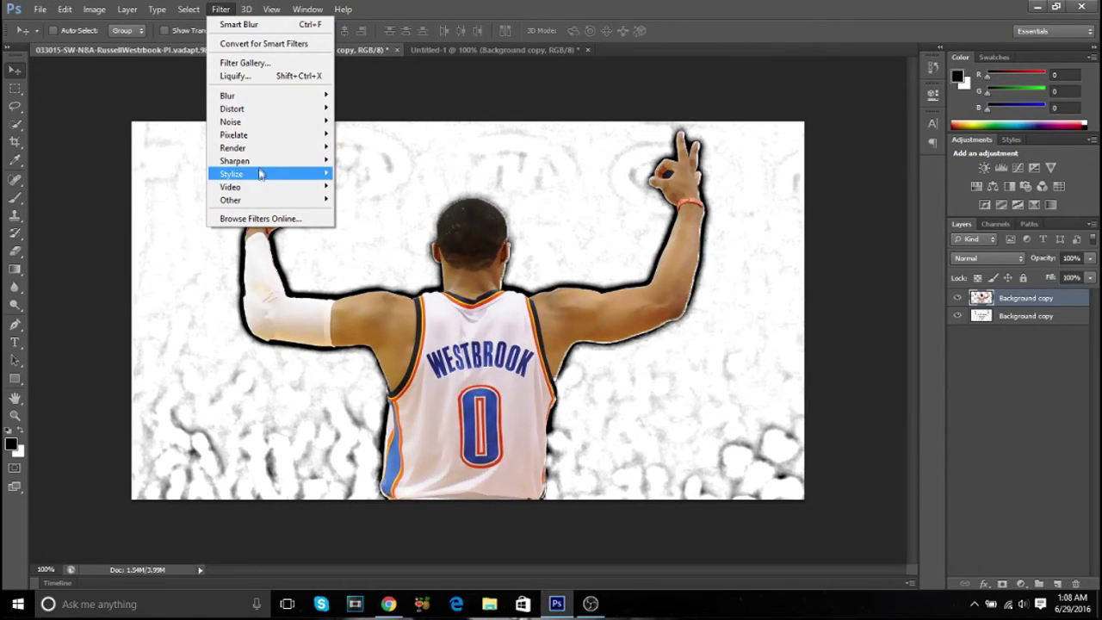
mouse_move(234, 161)
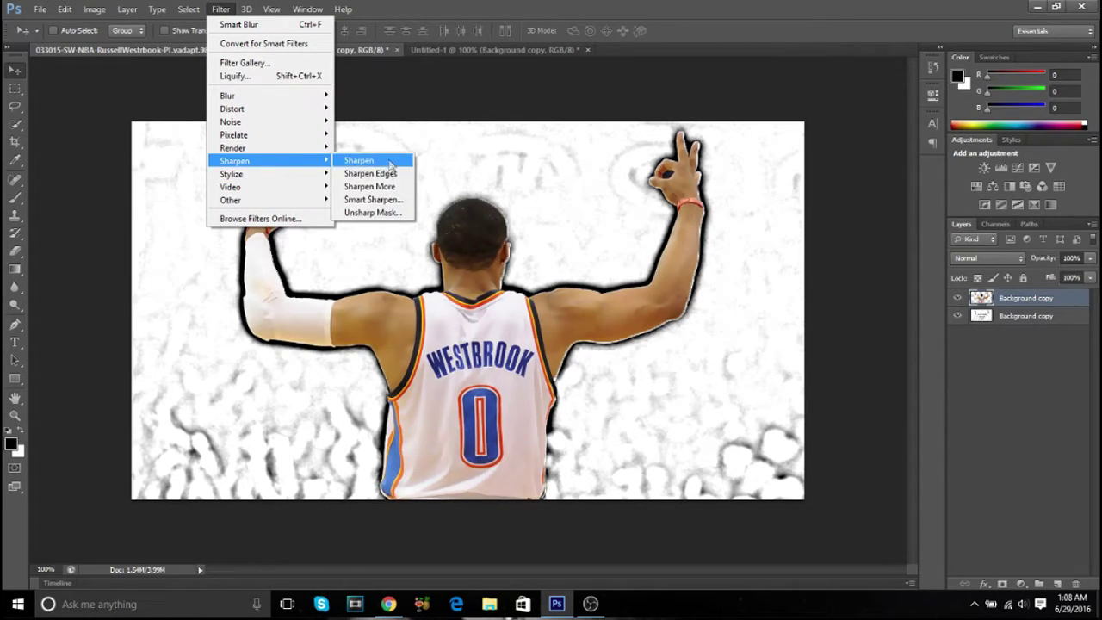
click(373, 199)
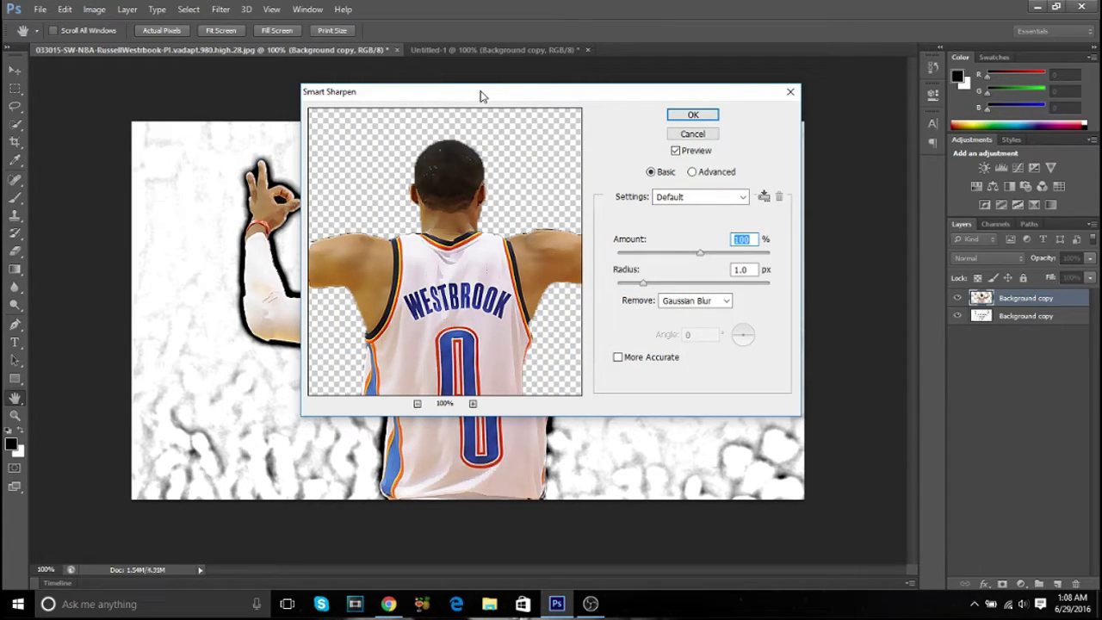
click(738, 198)
click(697, 211)
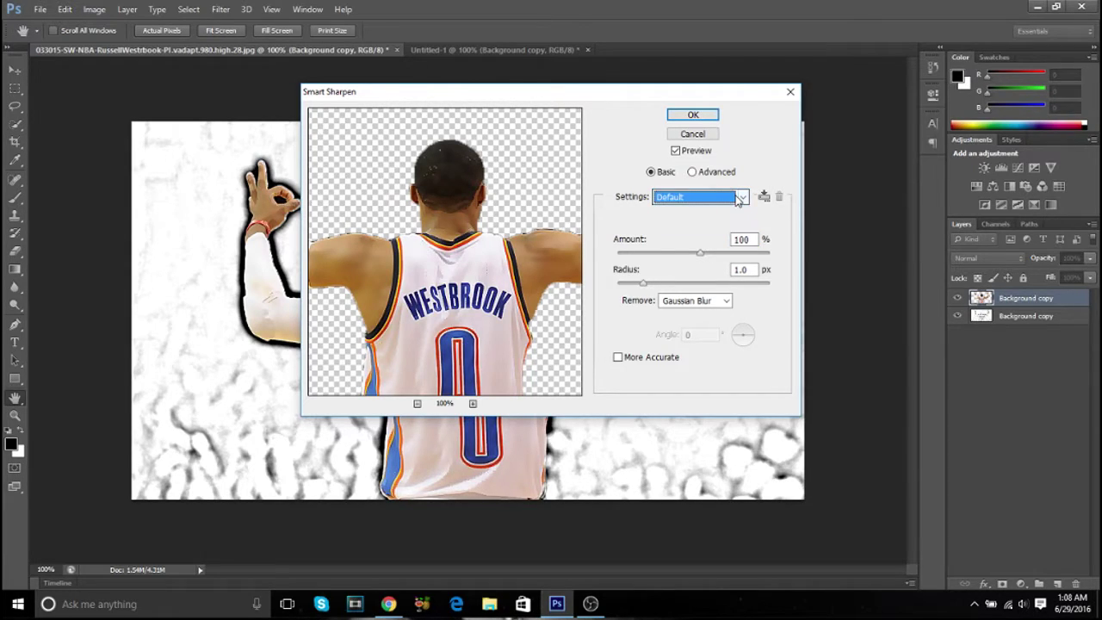
click(693, 114)
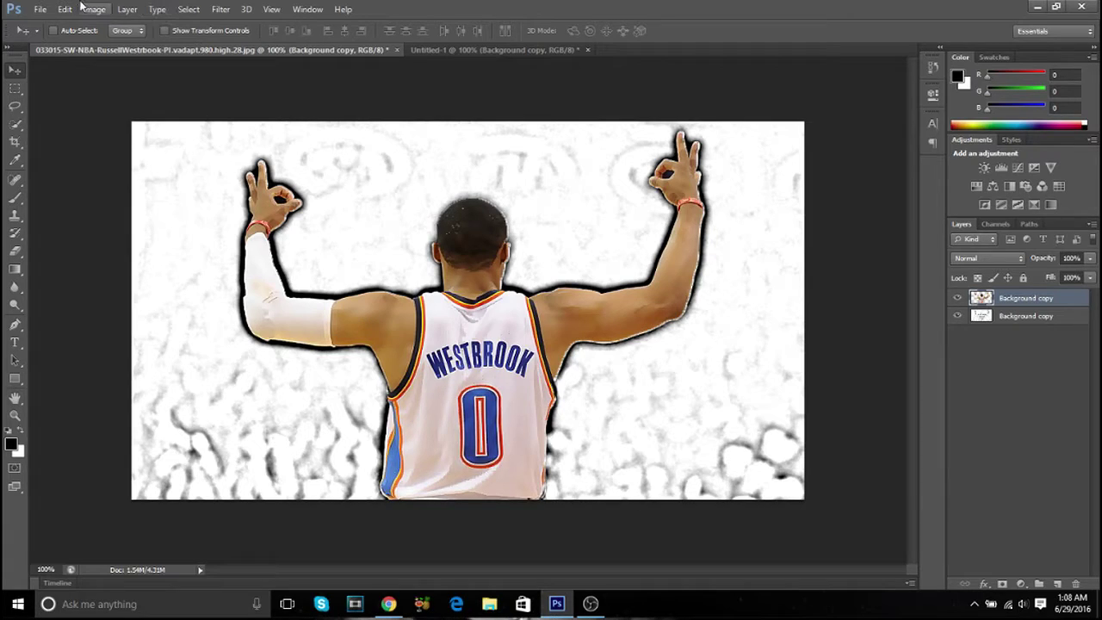
Save a JPEG copy named russell.jpg.
click(40, 9)
click(112, 174)
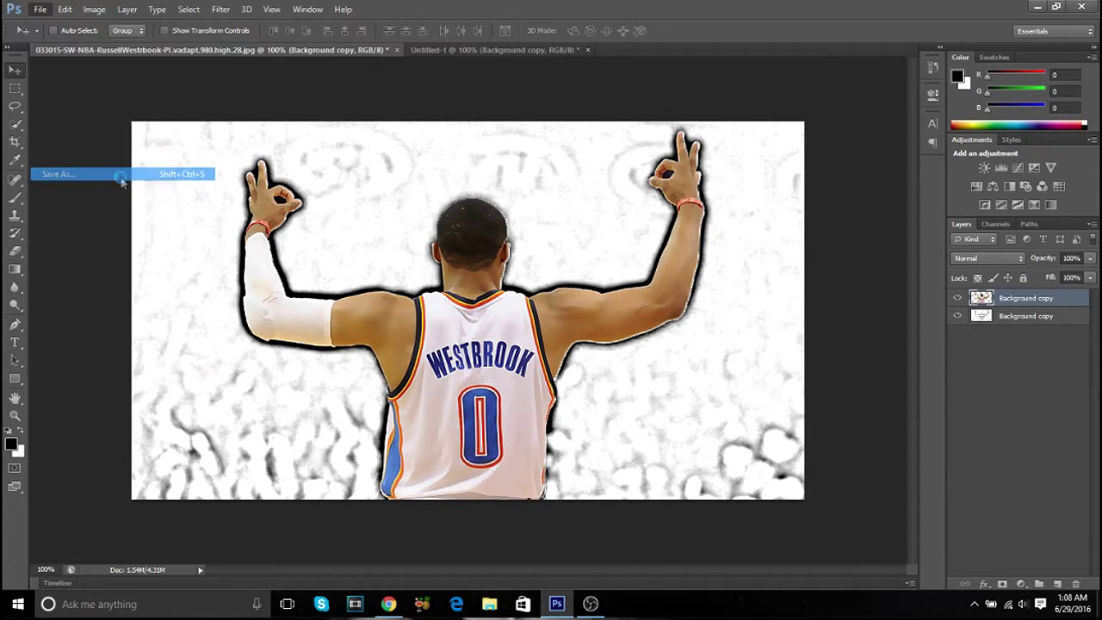
click(570, 357)
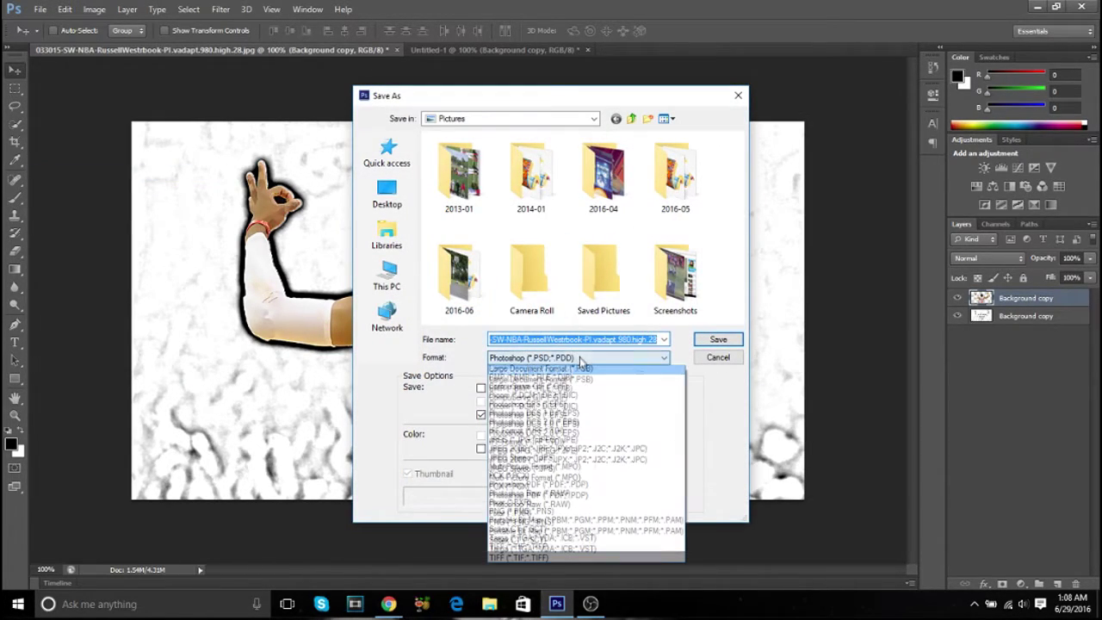
click(555, 449)
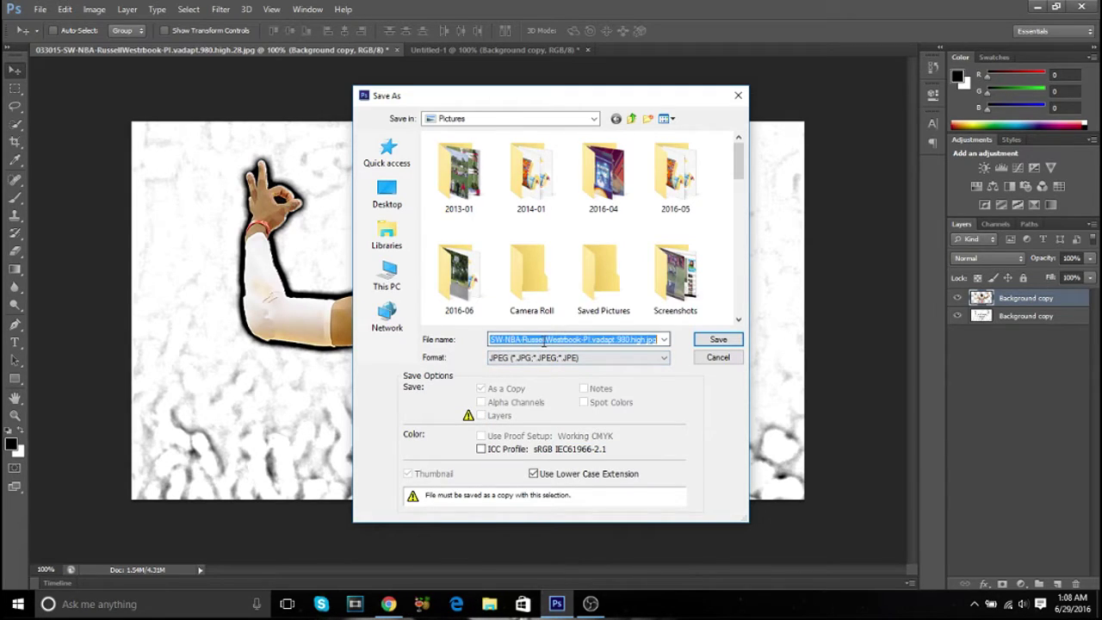
key(Left)
key(Left)
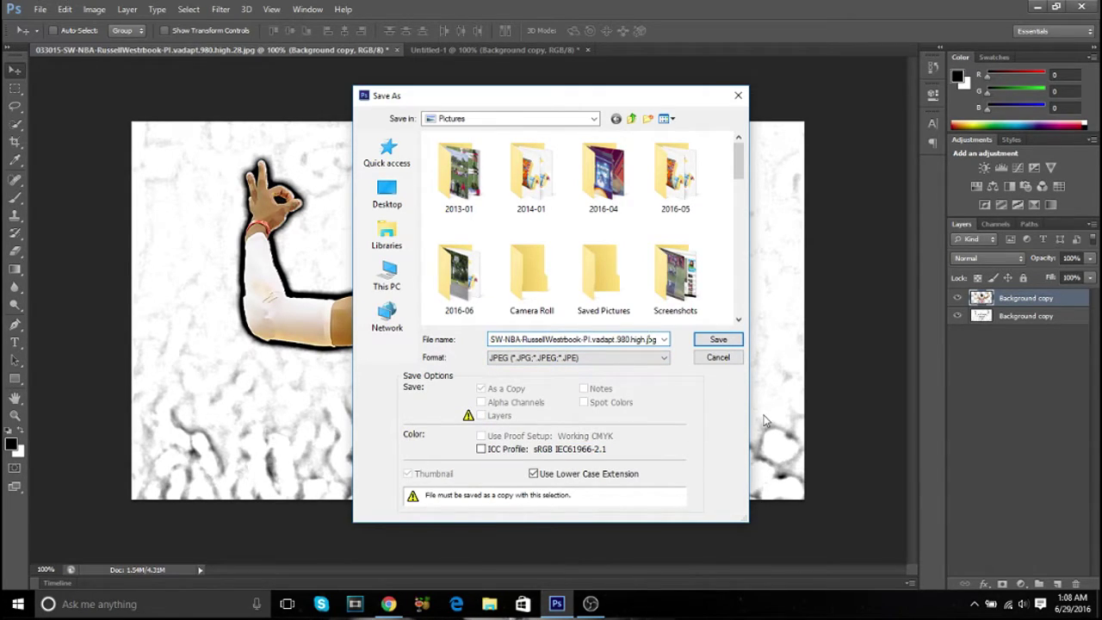
key(Left)
key(Left)
key(BackSpace)
key(BackSpace)
key(BackSpace)
key(BackSpace)
key(BackSpace)
key(BackSpace)
key(BackSpace)
key(BackSpace)
key(BackSpace)
key(BackSpace)
key(BackSpace)
key(BackSpace)
key(BackSpace)
key(BackSpace)
key(BackSpace)
text(russell)
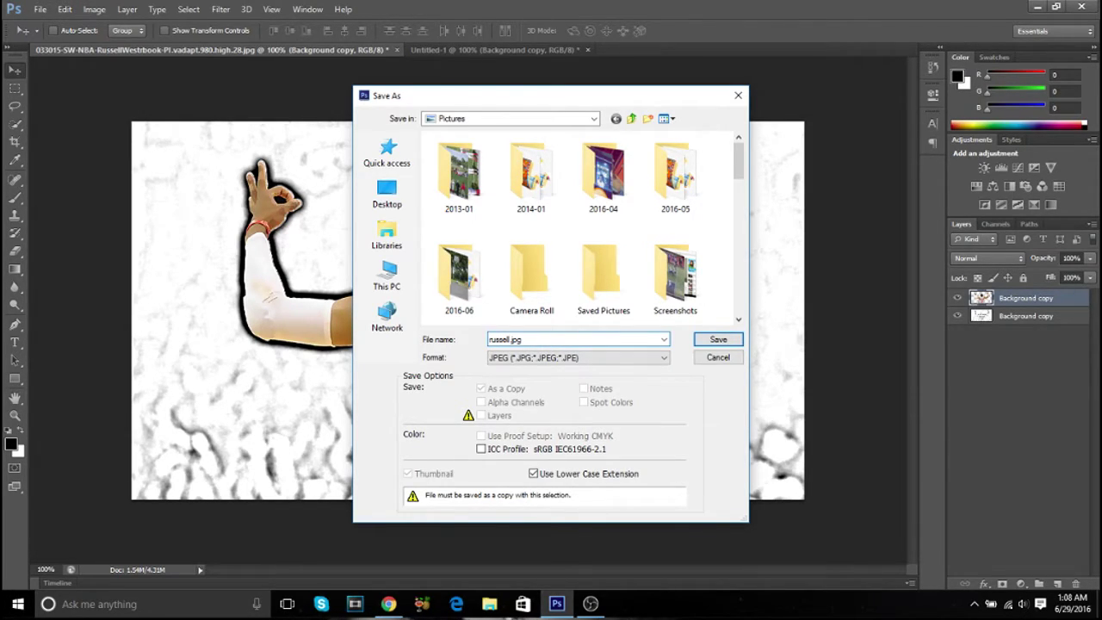
key(Return)
Drag the blue21.jpg gradient into the Westbrook document as a new layer.
click(39, 9)
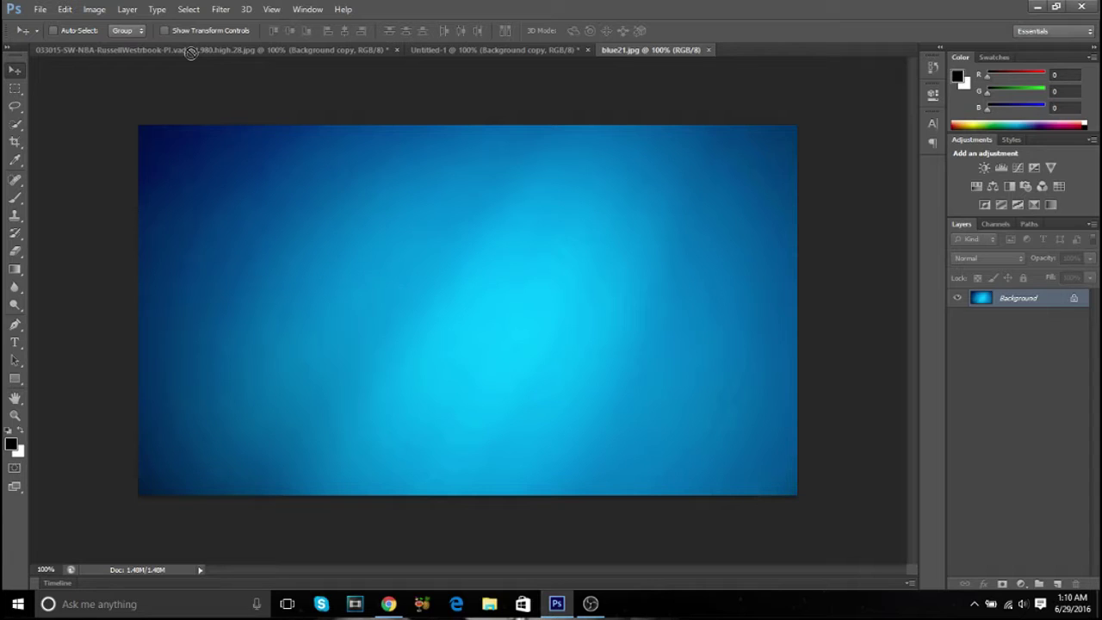
drag(191, 51, 861, 312)
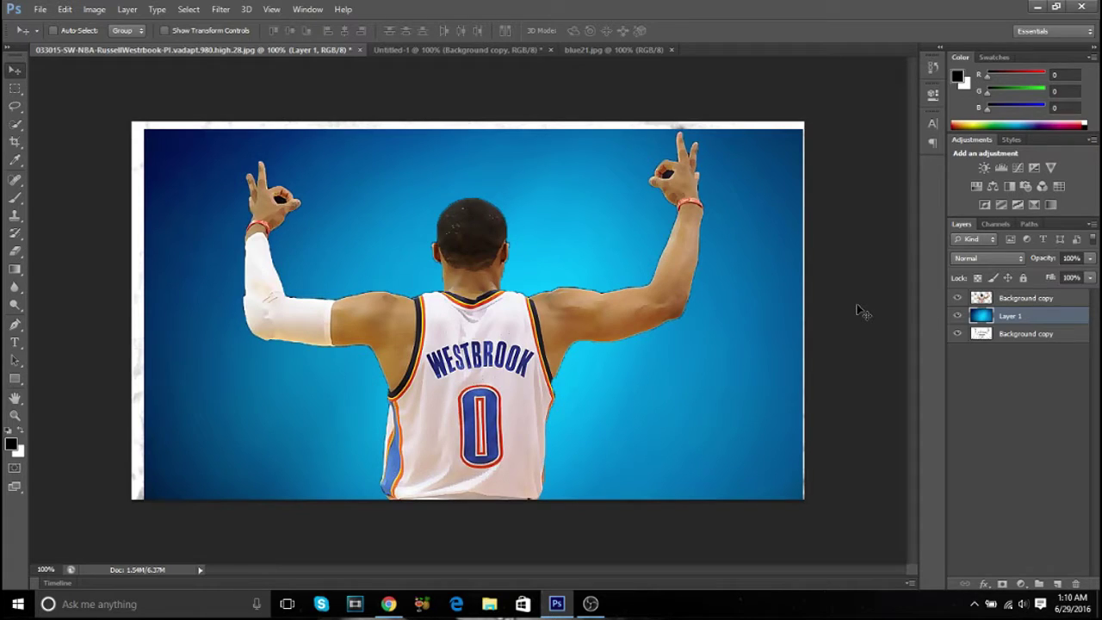
click(702, 402)
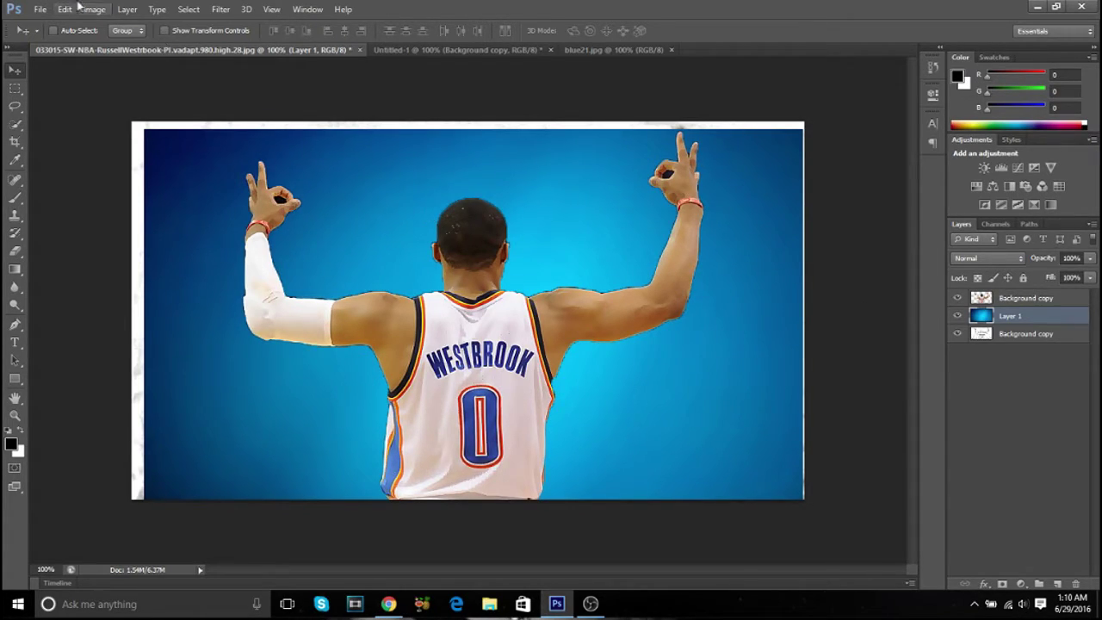
Free-transform the blue gradient past every canvas edge to 105% × 106.46% and apply it.
click(65, 8)
click(95, 9)
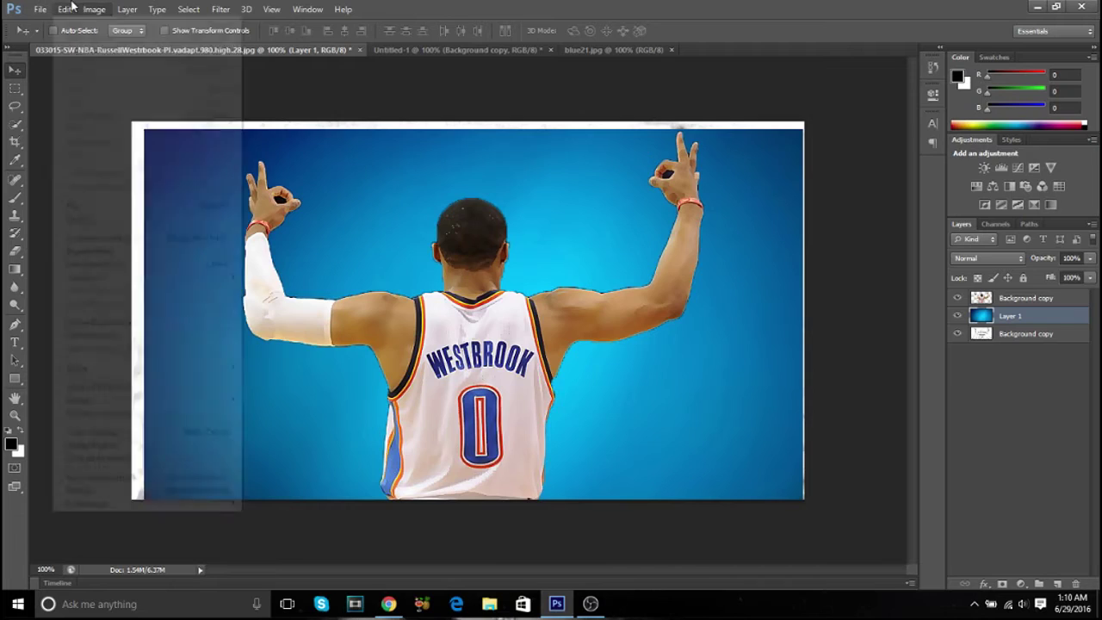
click(103, 263)
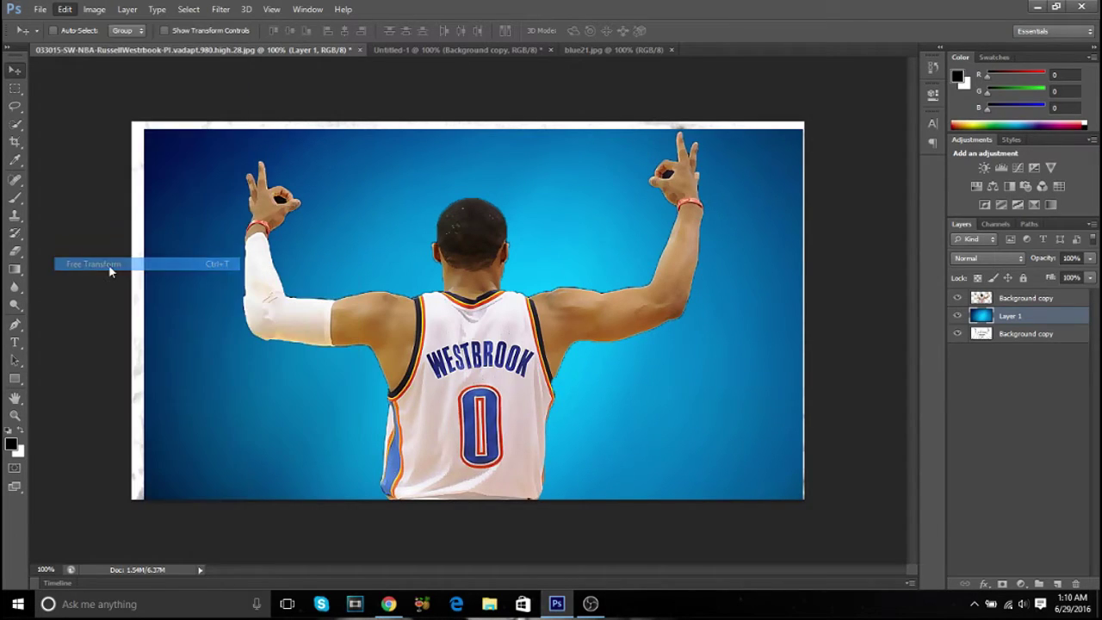
drag(144, 129, 132, 121)
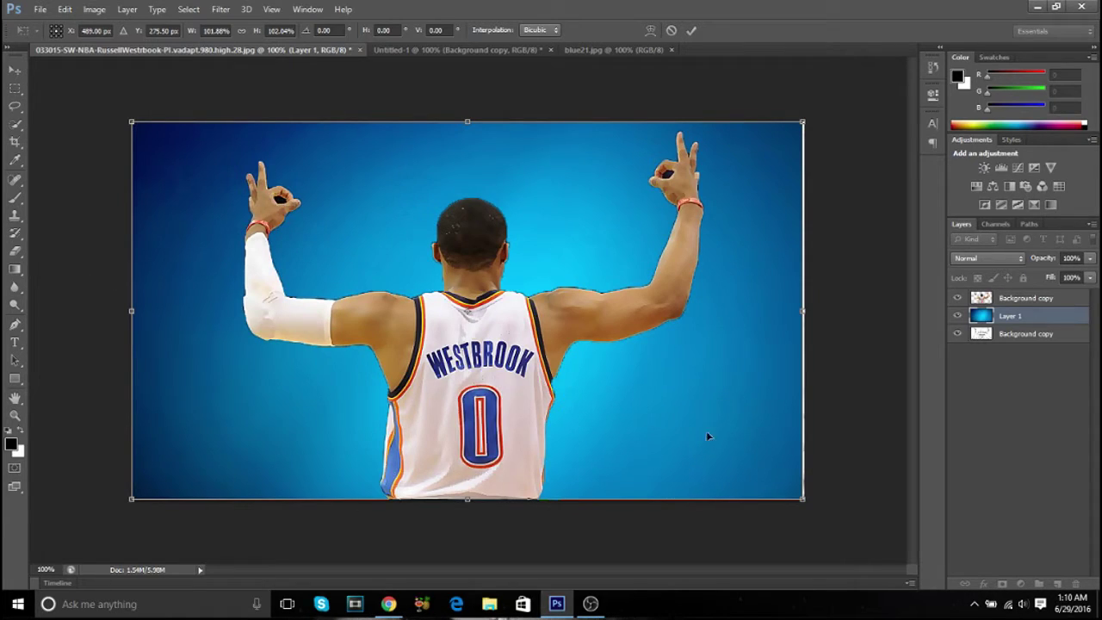
drag(805, 500, 808, 502)
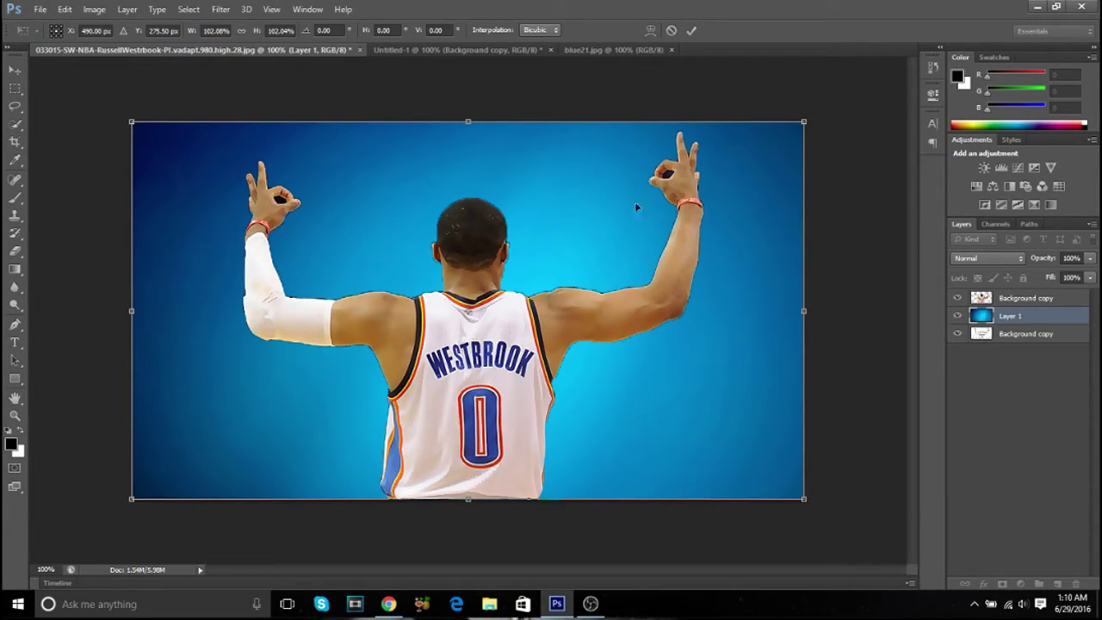
drag(468, 119, 468, 115)
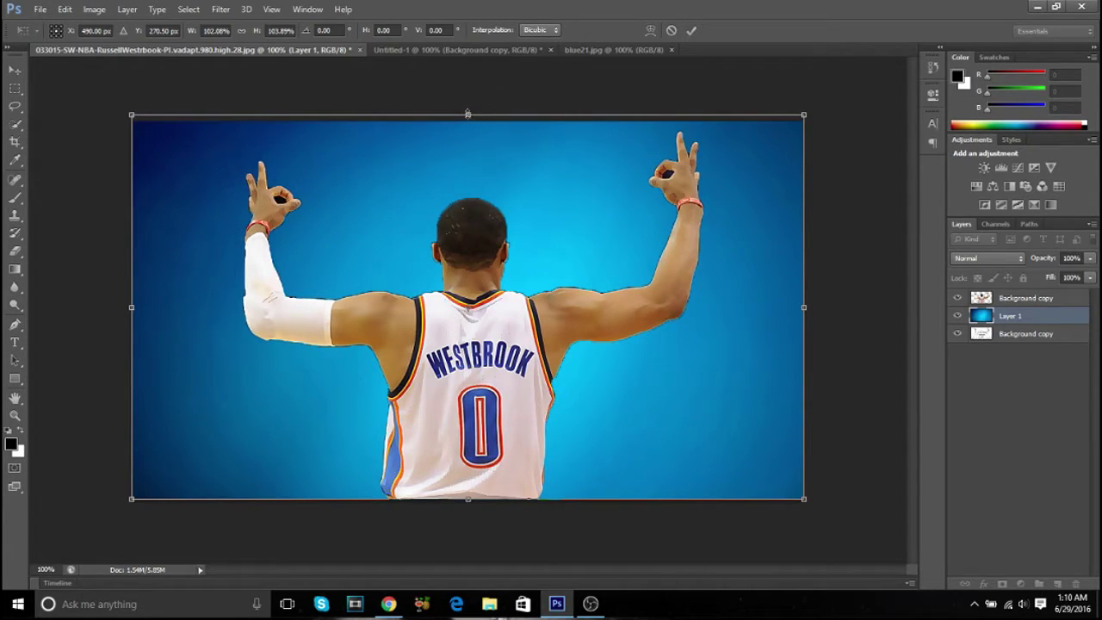
drag(470, 500, 470, 508)
drag(803, 312, 812, 313)
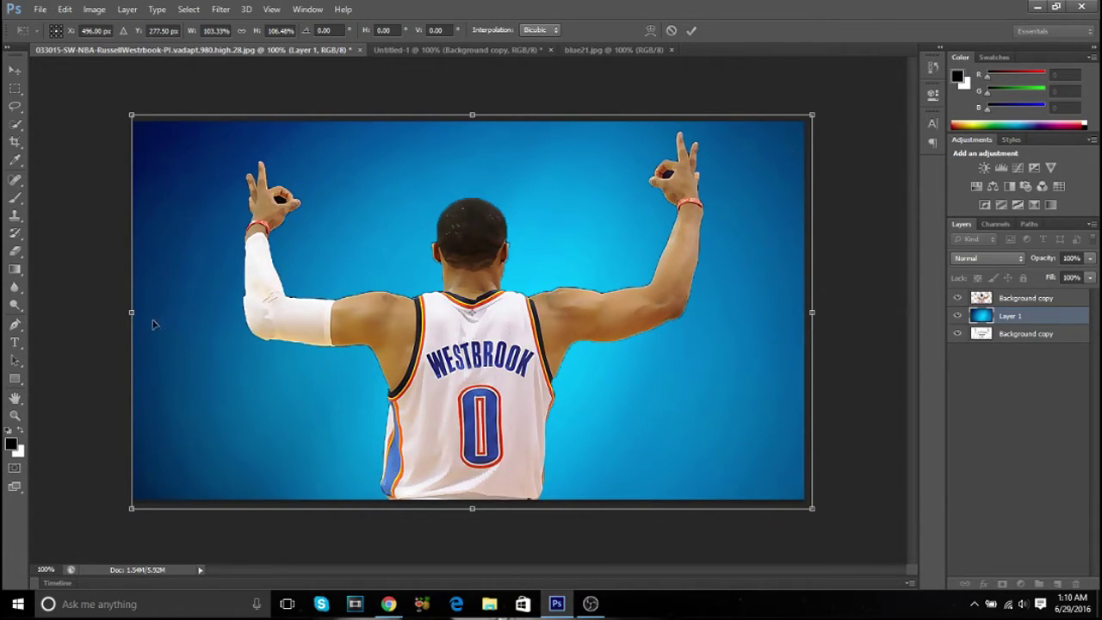
drag(129, 313, 120, 314)
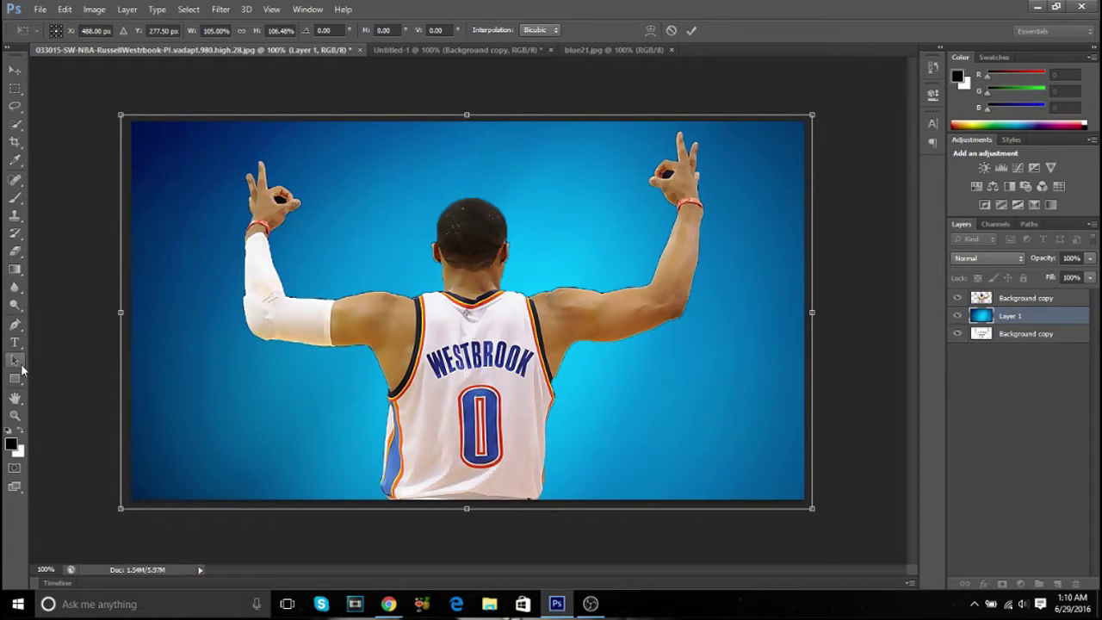
click(20, 368)
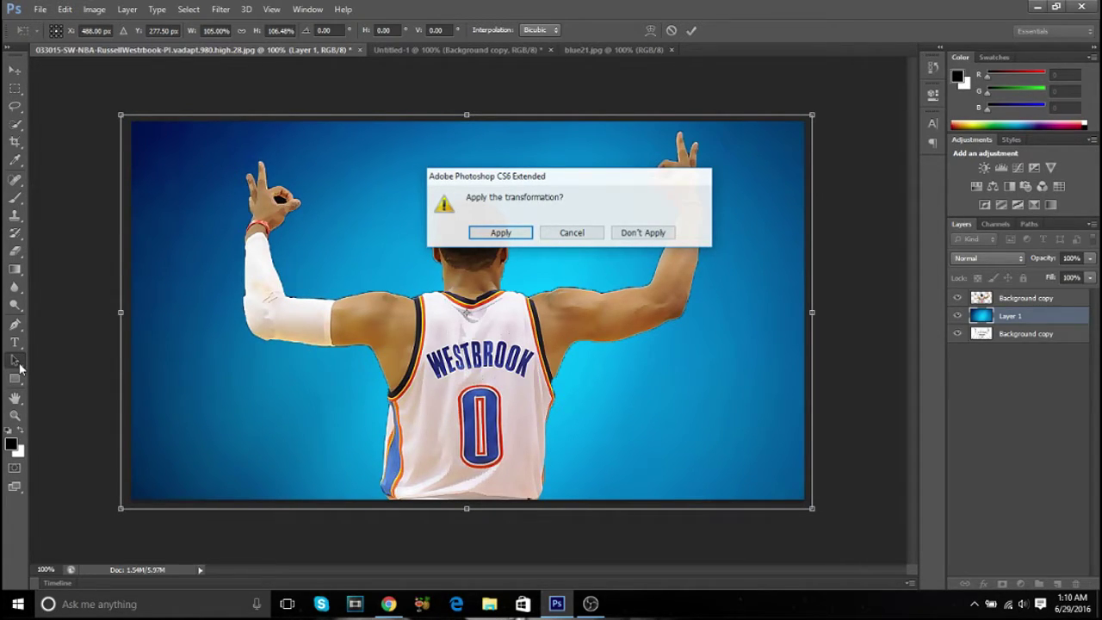
key(Return)
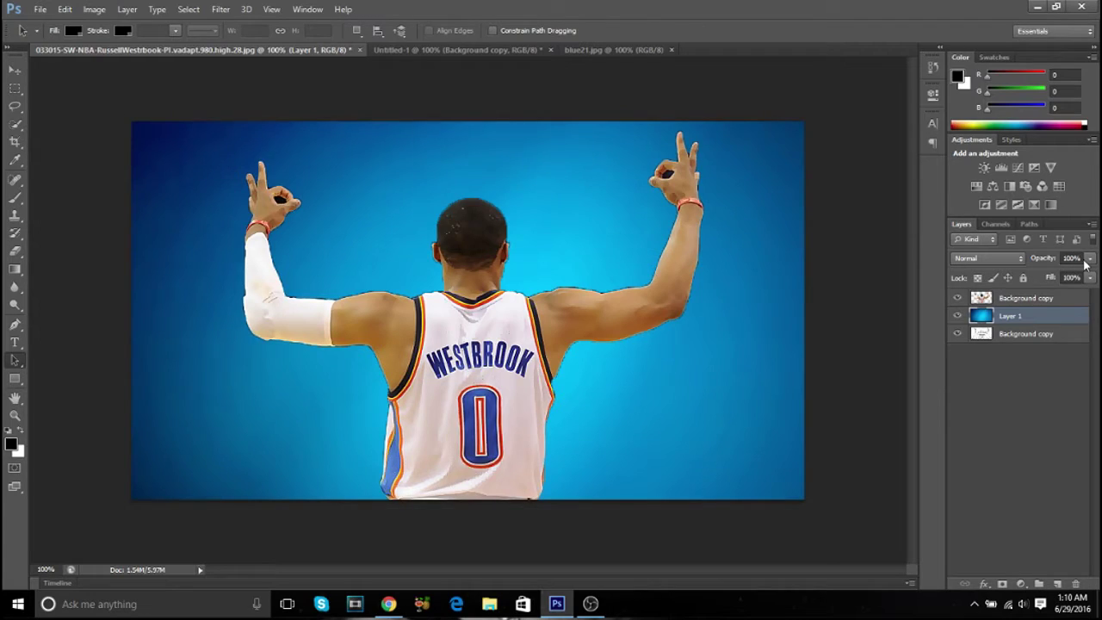
Set Layer 1's opacity to 65%, after briefly trying 50%.
click(1086, 260)
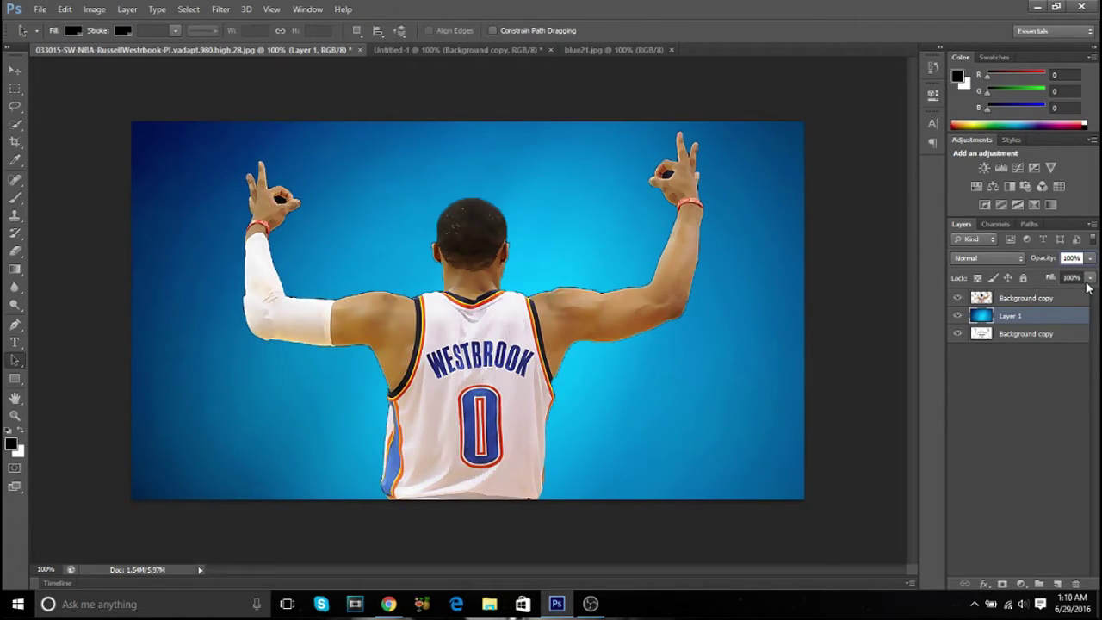
text(0)
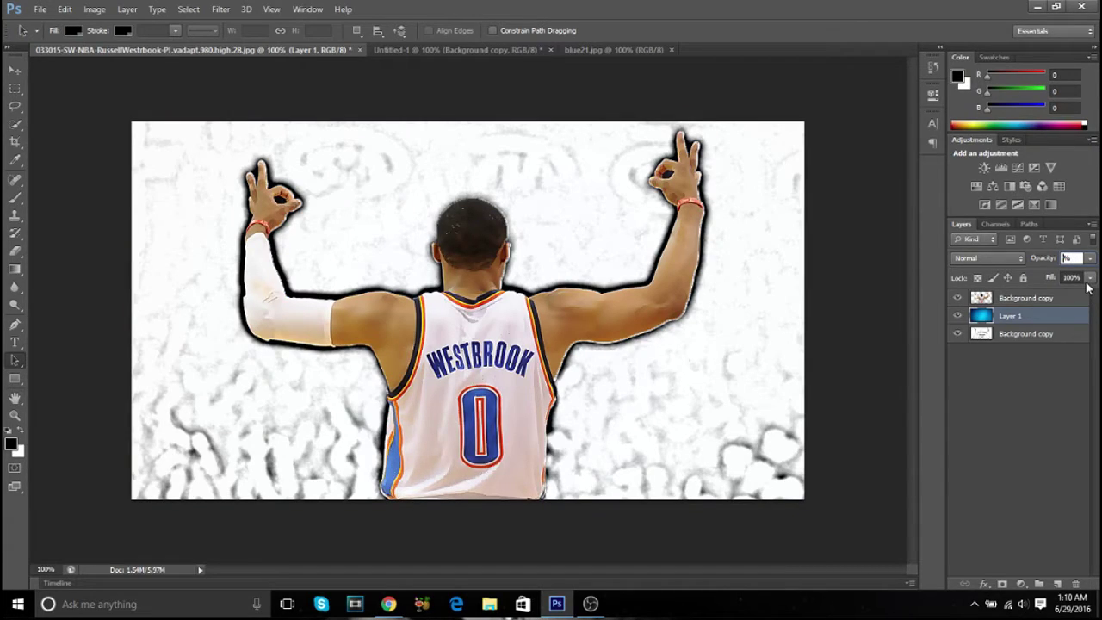
text(50)
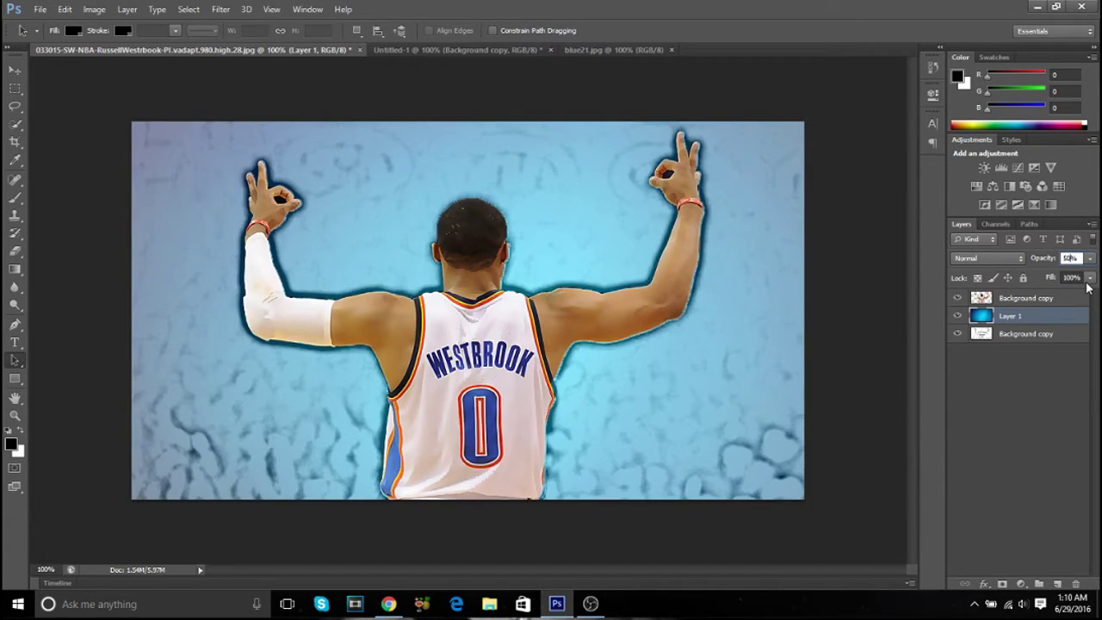
key(Return)
text(0)
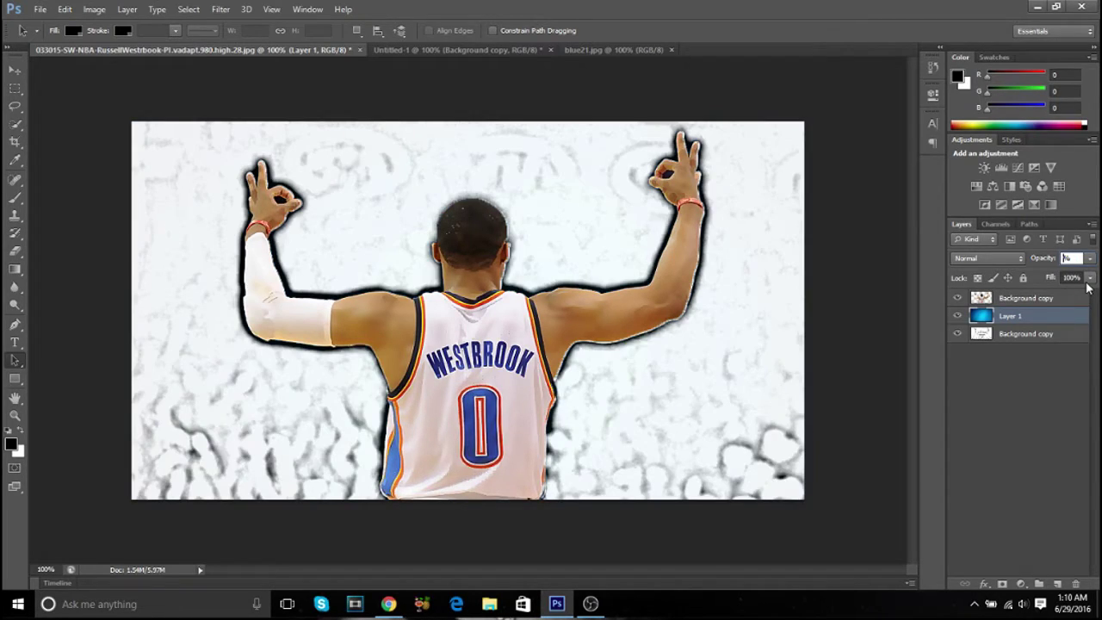
text(65)
key(Return)
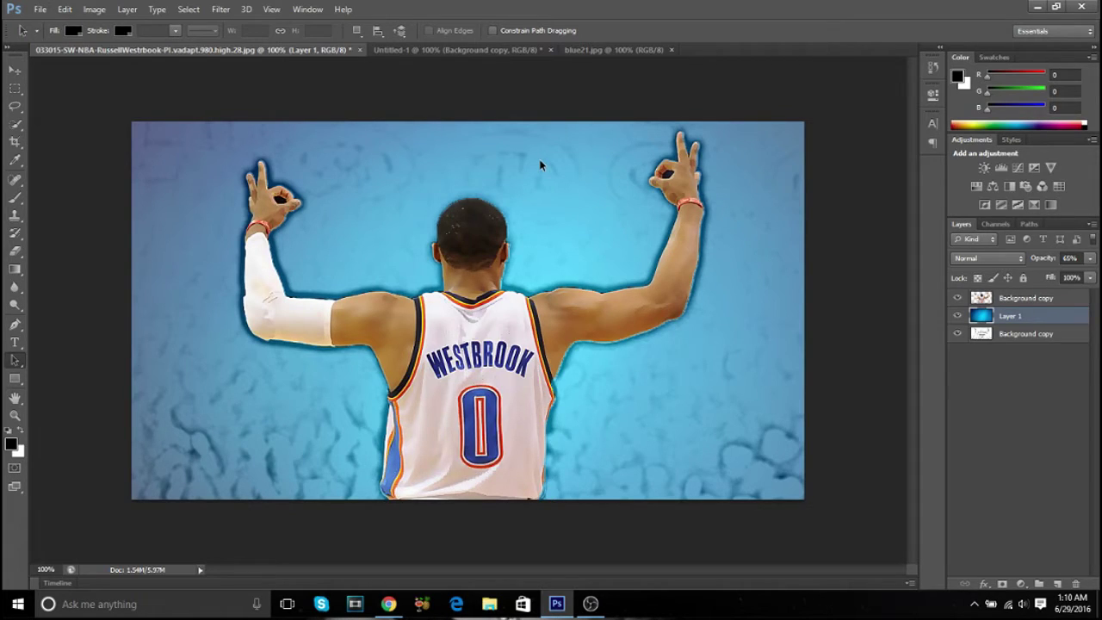
click(39, 9)
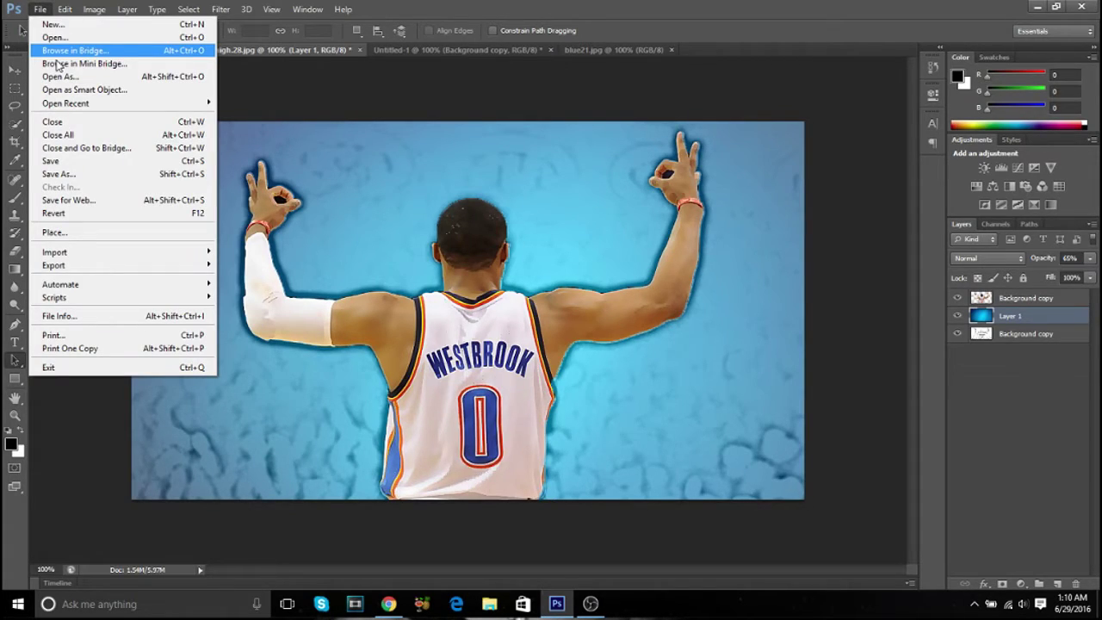
Save the composite as a JPEG named russwestbrookedit.jpg.
key(ctrl+shift+s)
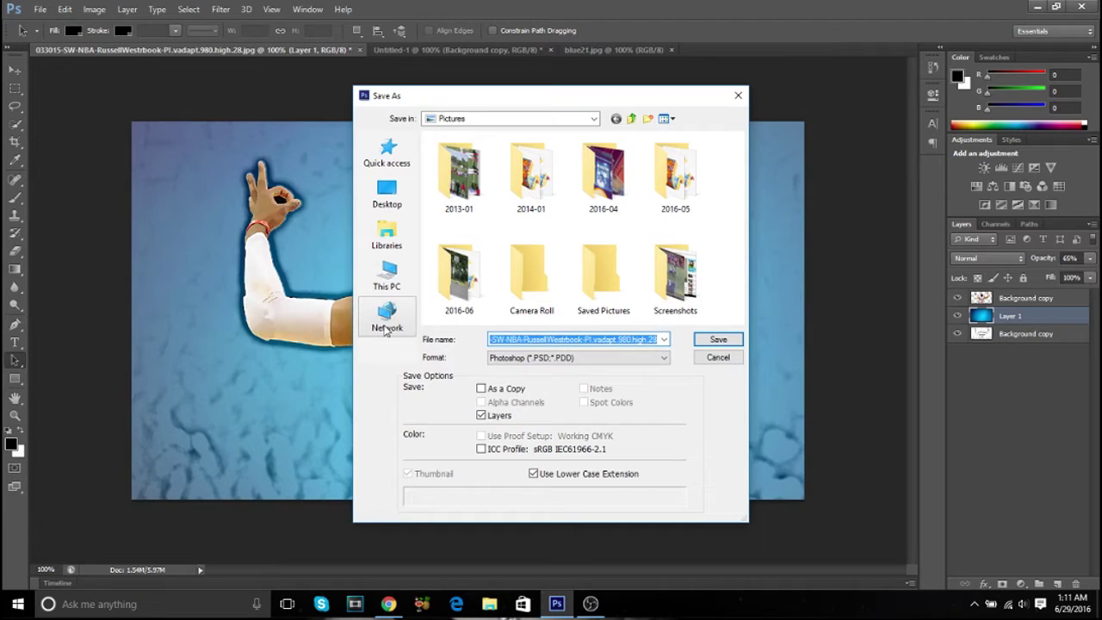
click(560, 357)
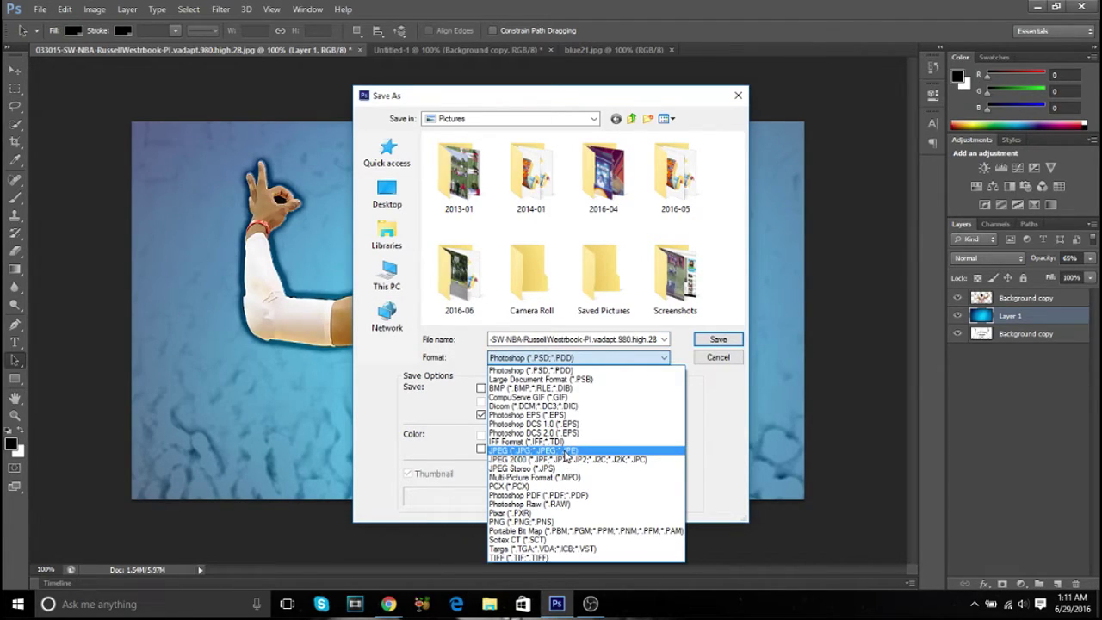
click(568, 452)
click(616, 339)
key(Left)
key(Left)
key(Left)
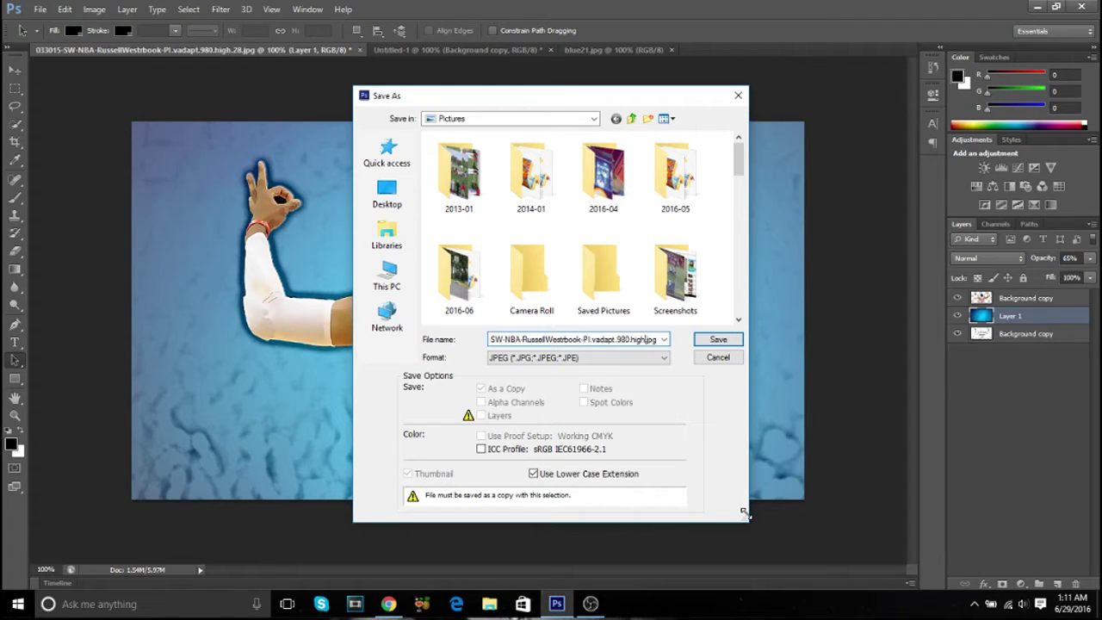
key(BackSpace)
key(BackSpace)
key(BackSpace)
key(BackSpace)
key(BackSpace)
key(BackSpace)
key(BackSpace)
key(BackSpace)
key(BackSpace)
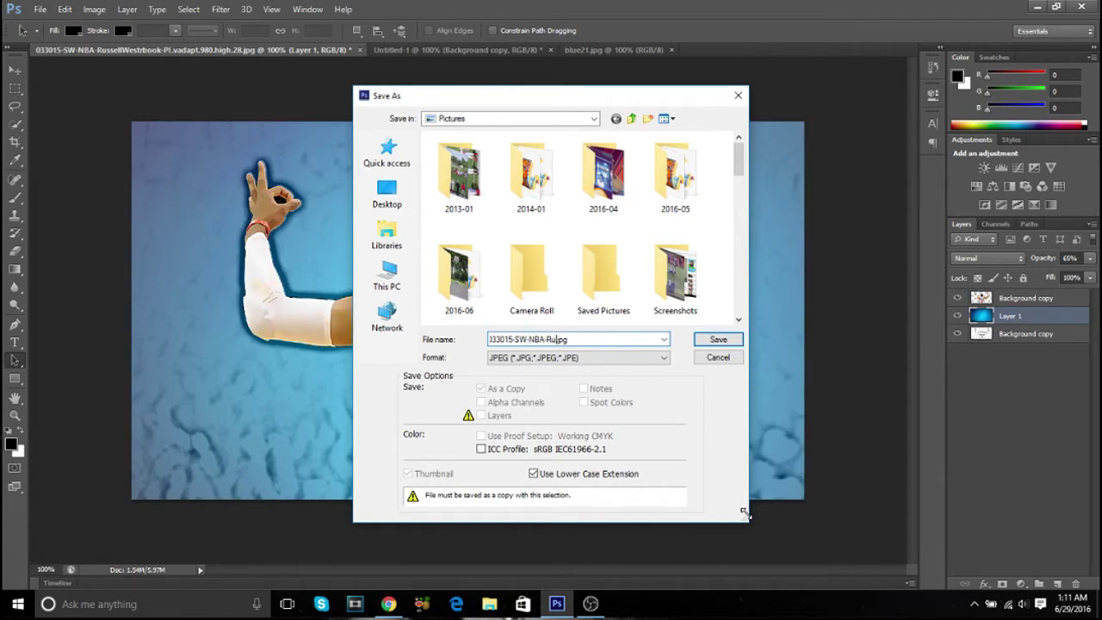
key(BackSpace)
key(BackSpace)
key(BackSpace)
text(russwestbrookedit)
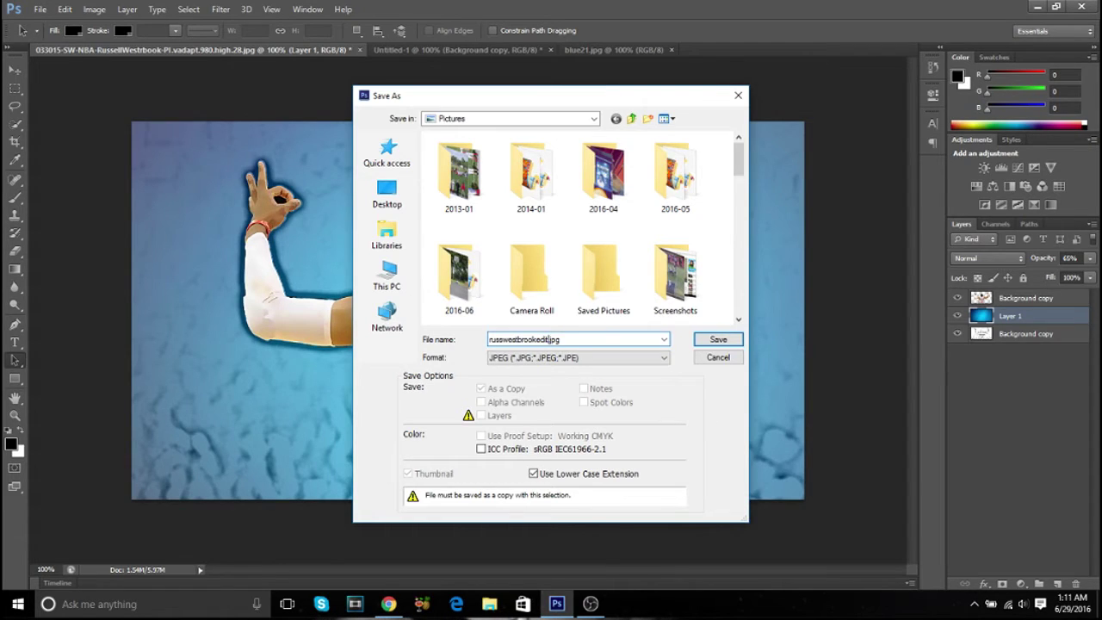
key(Return)
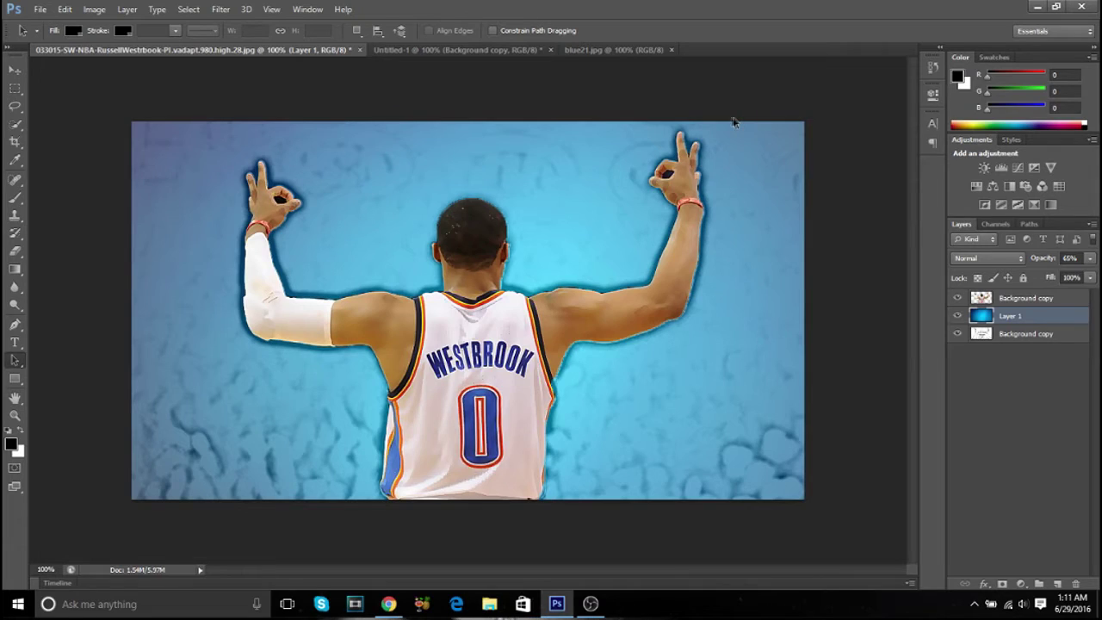
Close blue21.jpg and Untitled-1 without saving, then minimize Photoshop and Chrome.
click(638, 50)
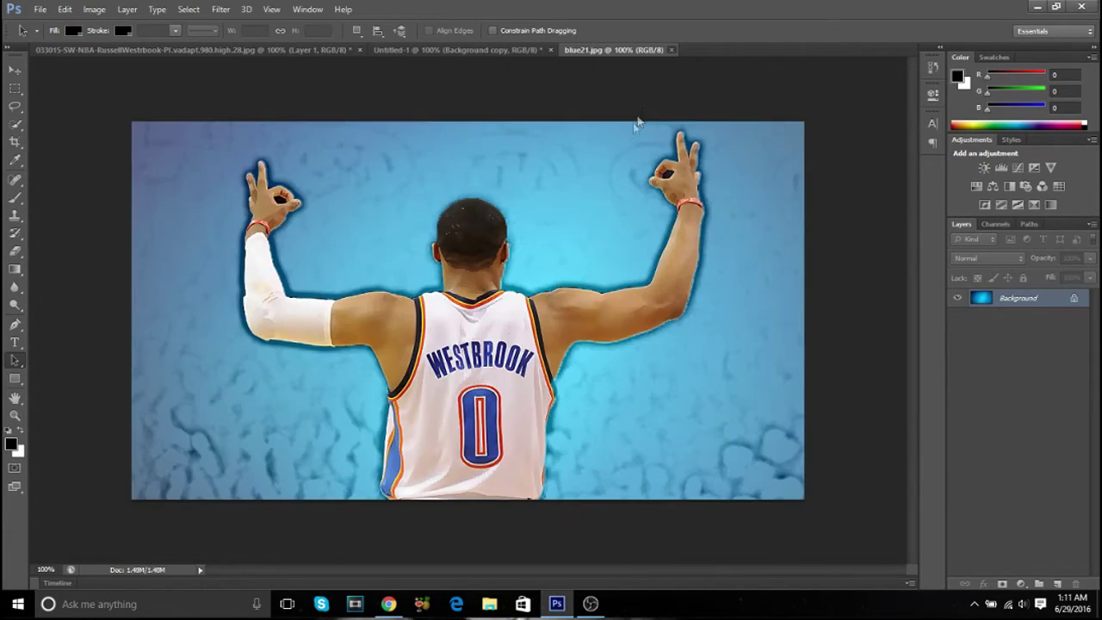
click(550, 50)
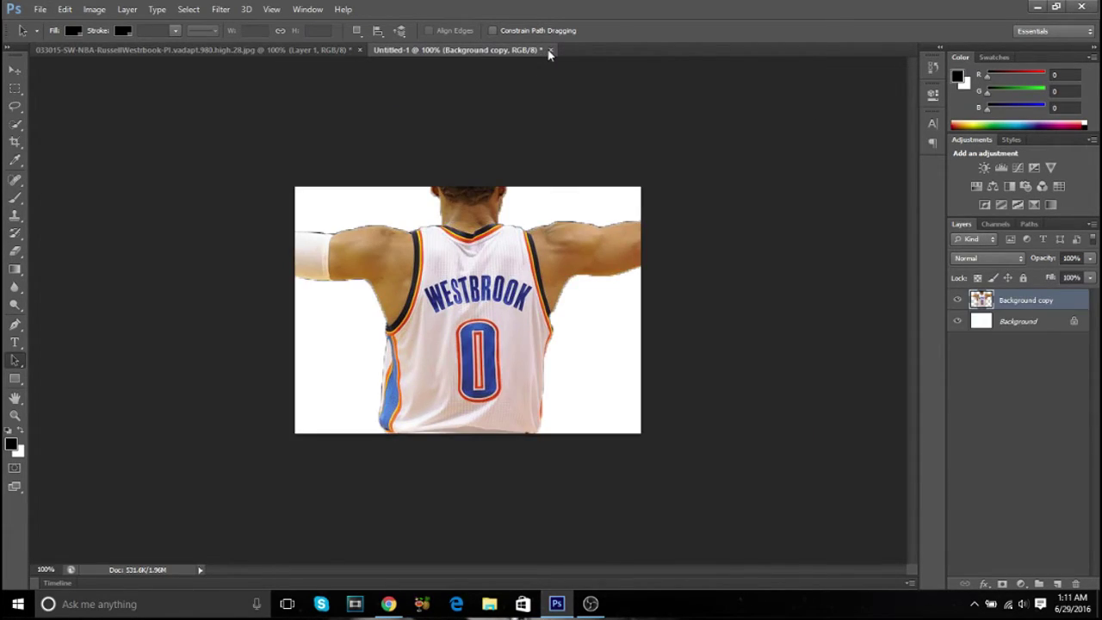
click(563, 231)
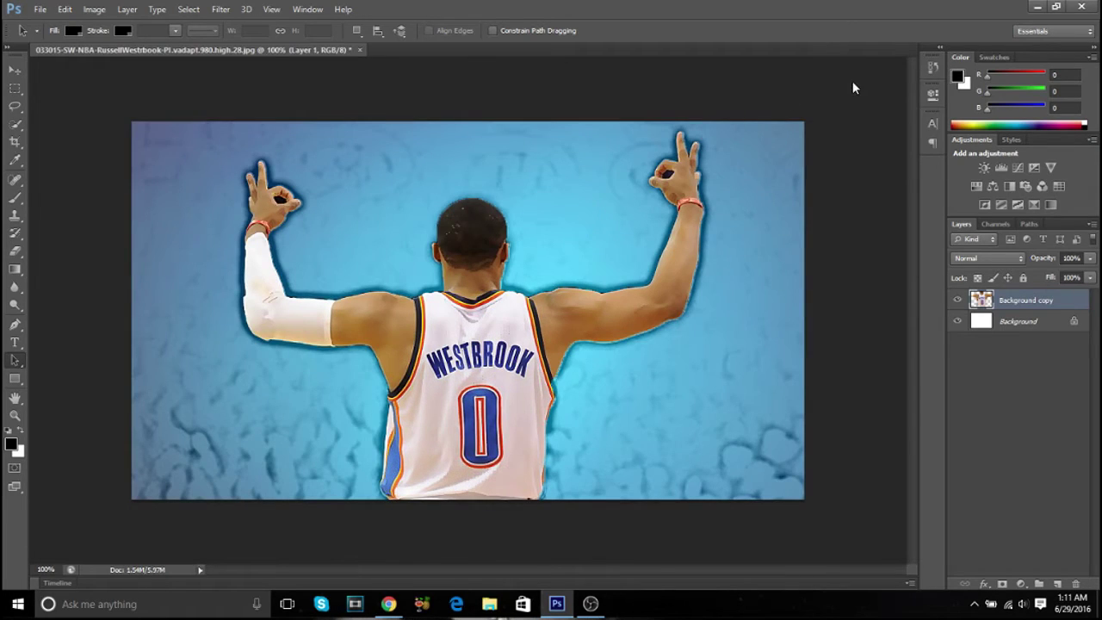
click(1036, 7)
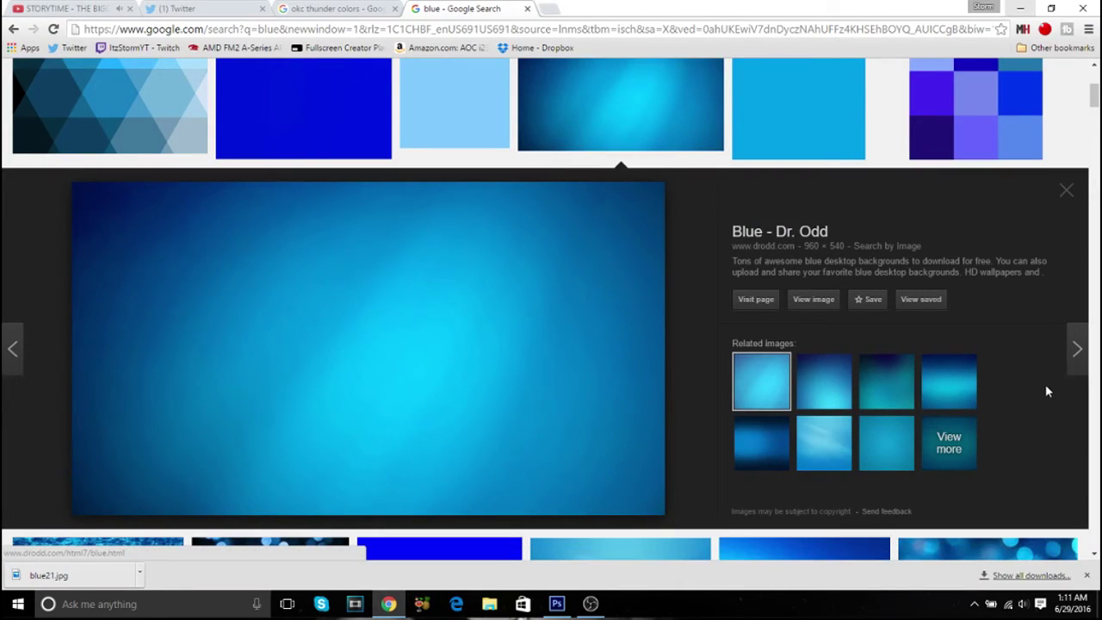
click(1088, 576)
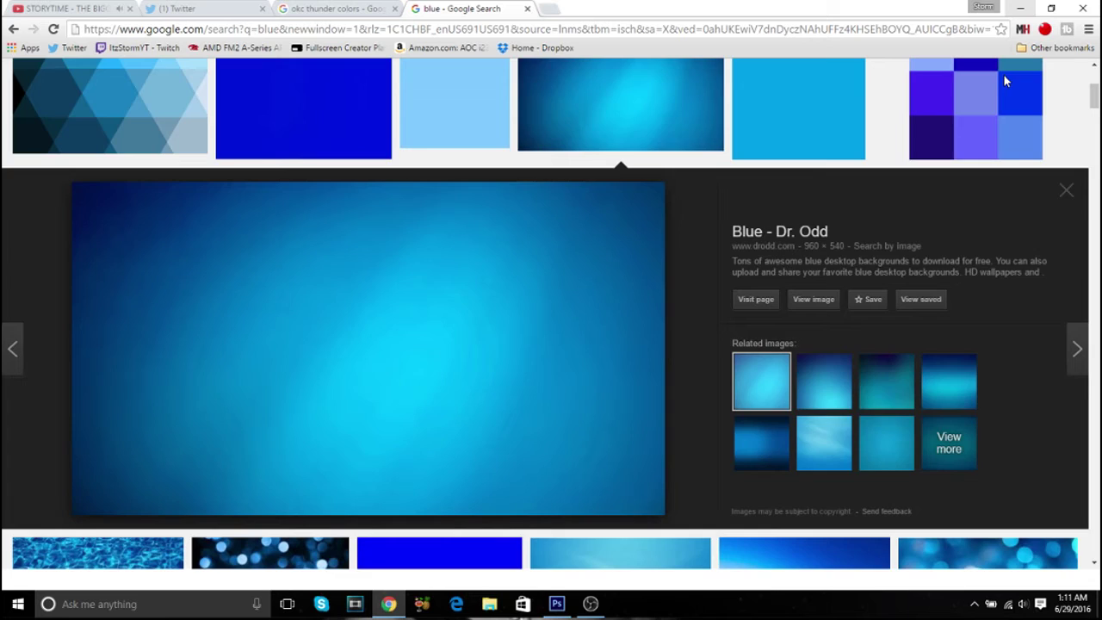
click(1019, 8)
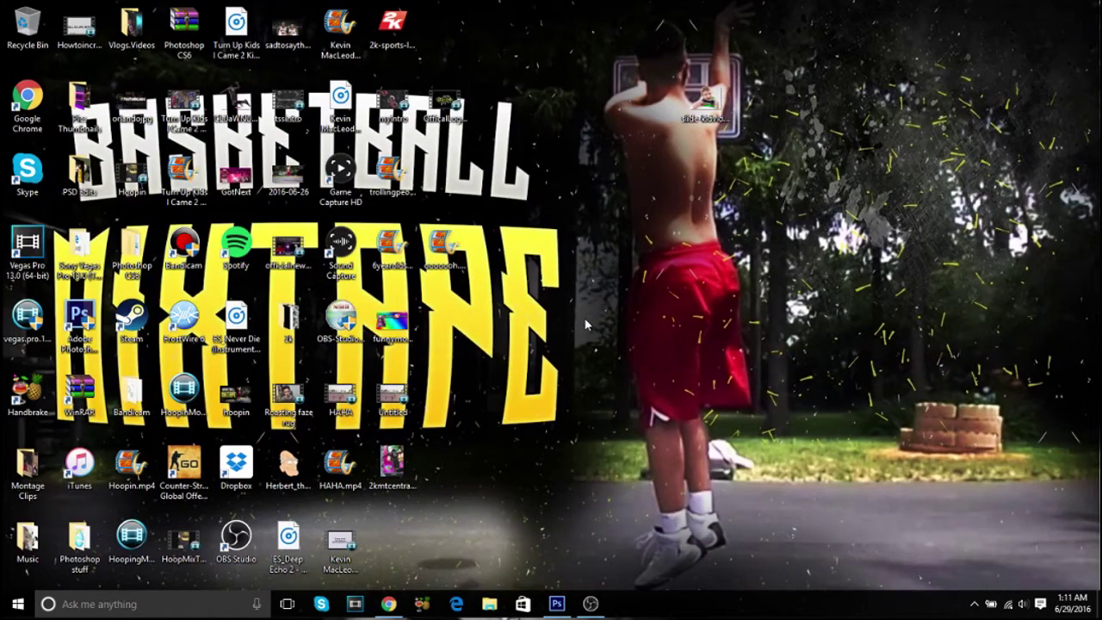
Browse Pictures in File Explorer, previewing bigdame and jrsmith in Photos and closing each.
click(488, 606)
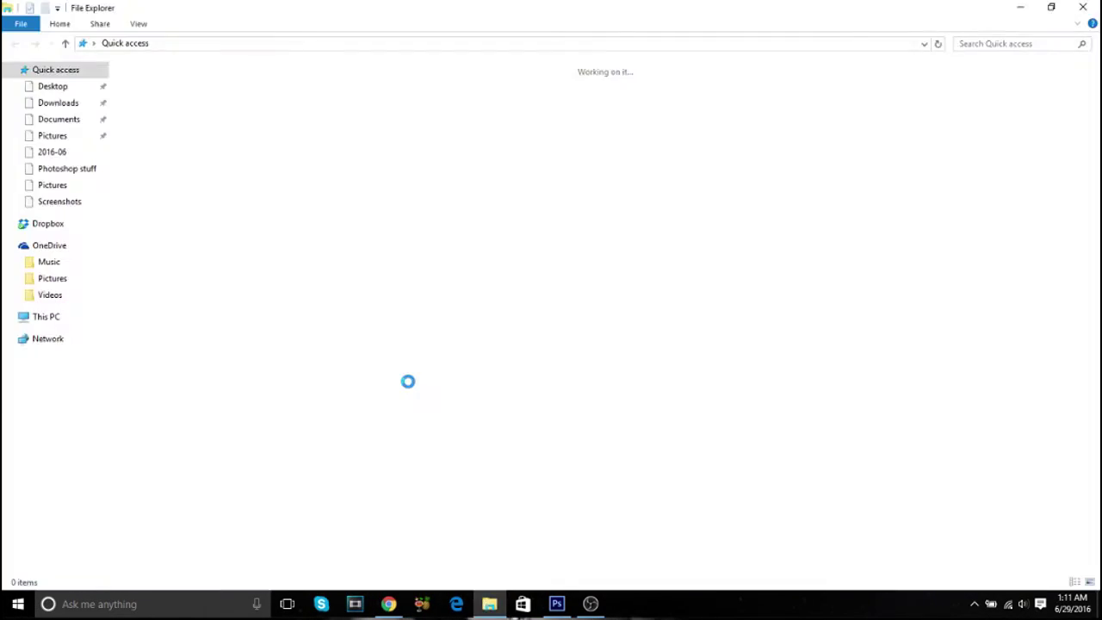
click(55, 136)
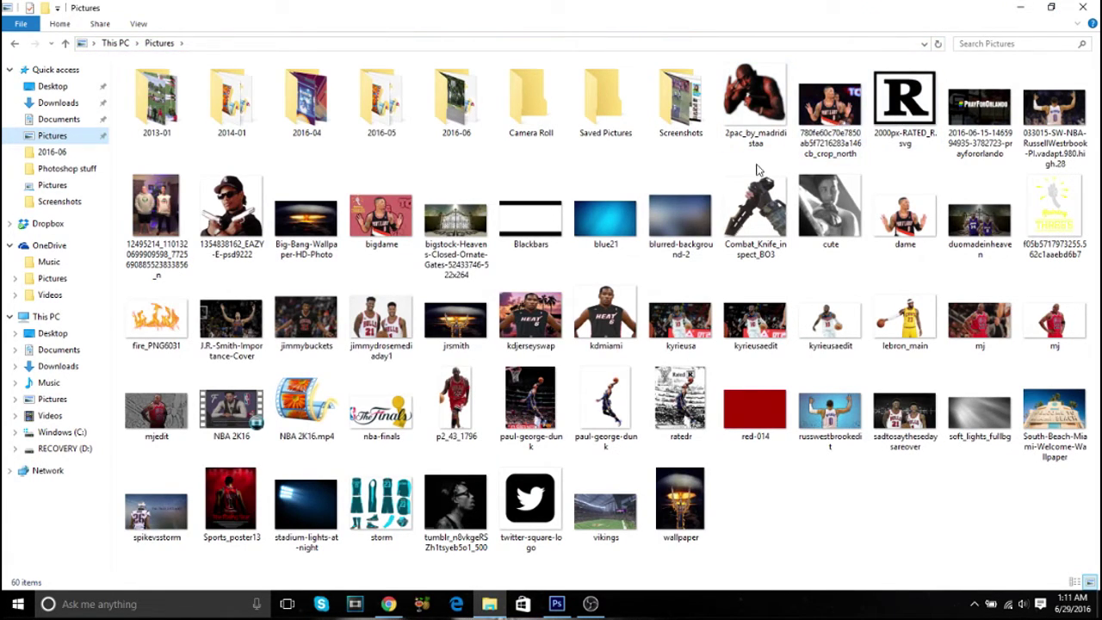
click(393, 222)
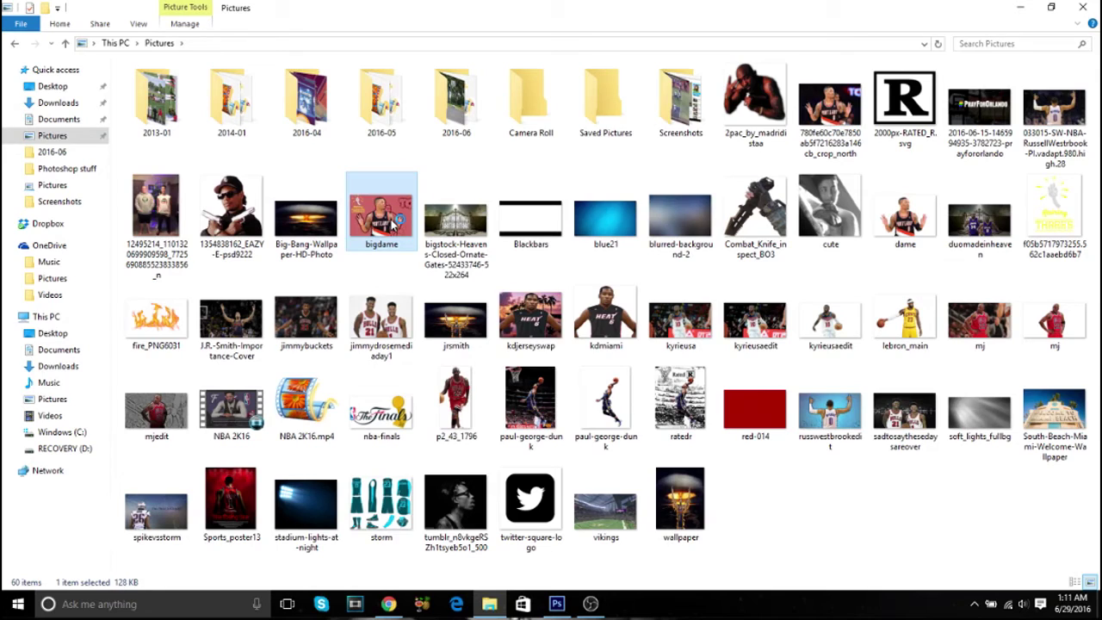
double_click(394, 222)
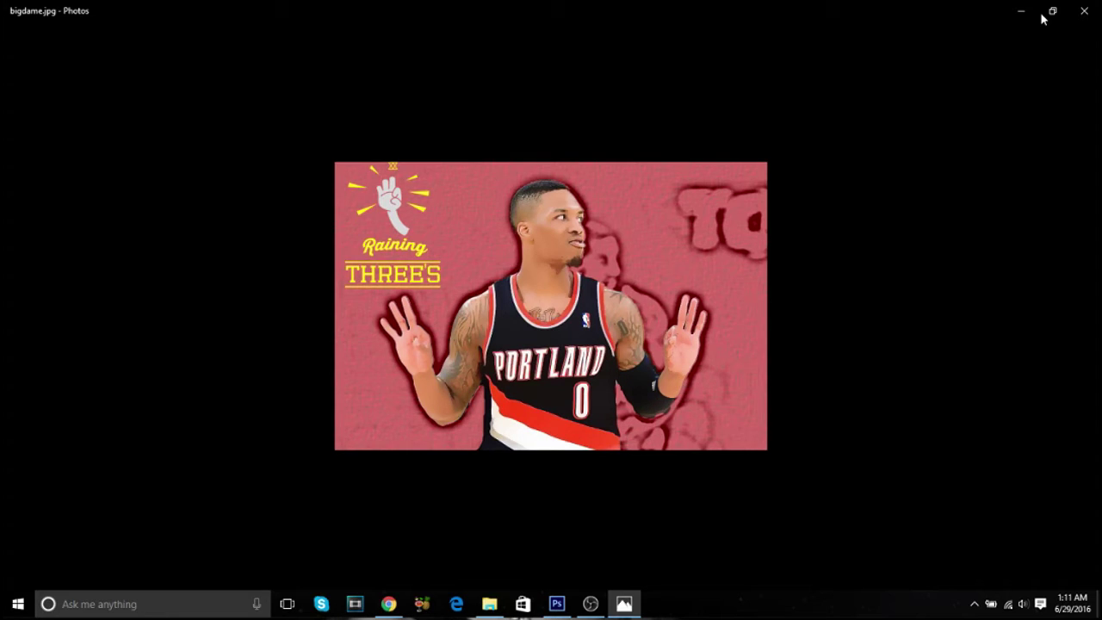
click(1083, 10)
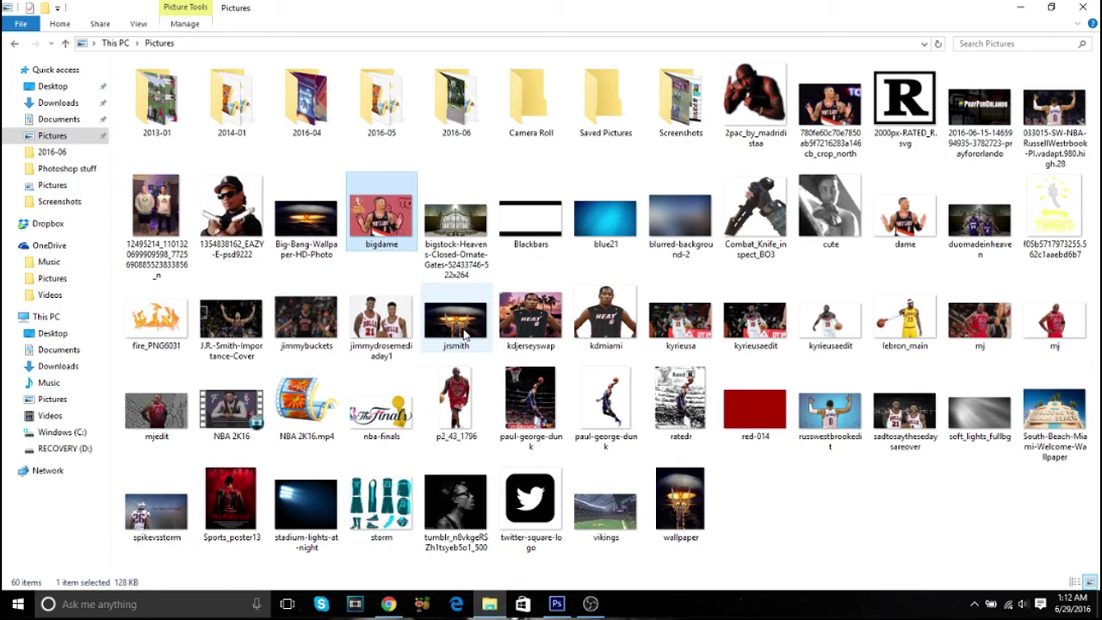
double_click(465, 336)
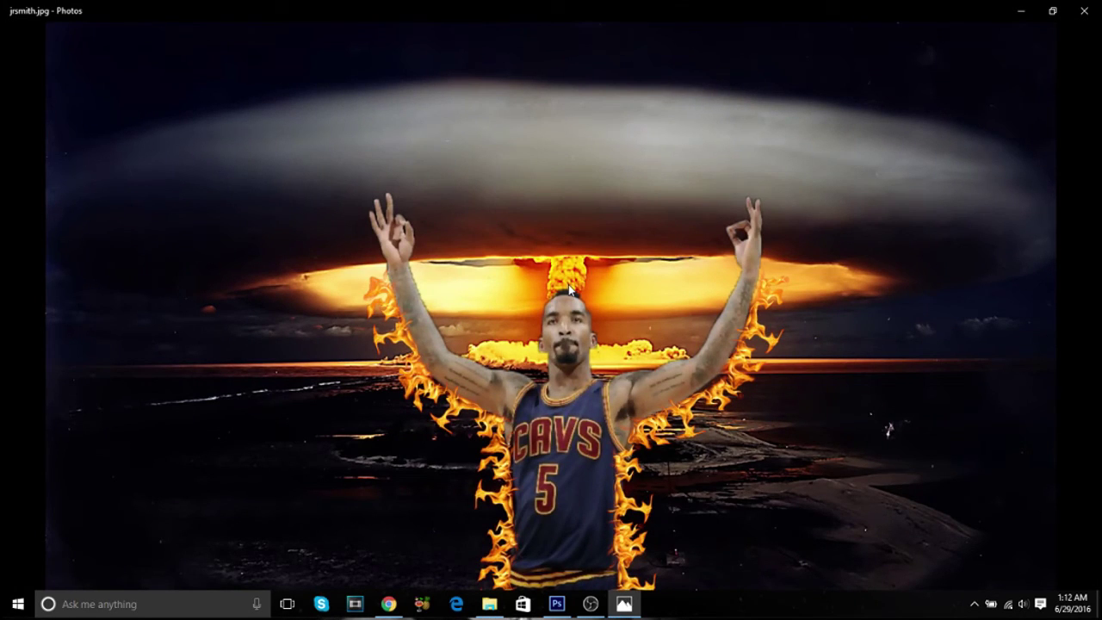
click(1085, 11)
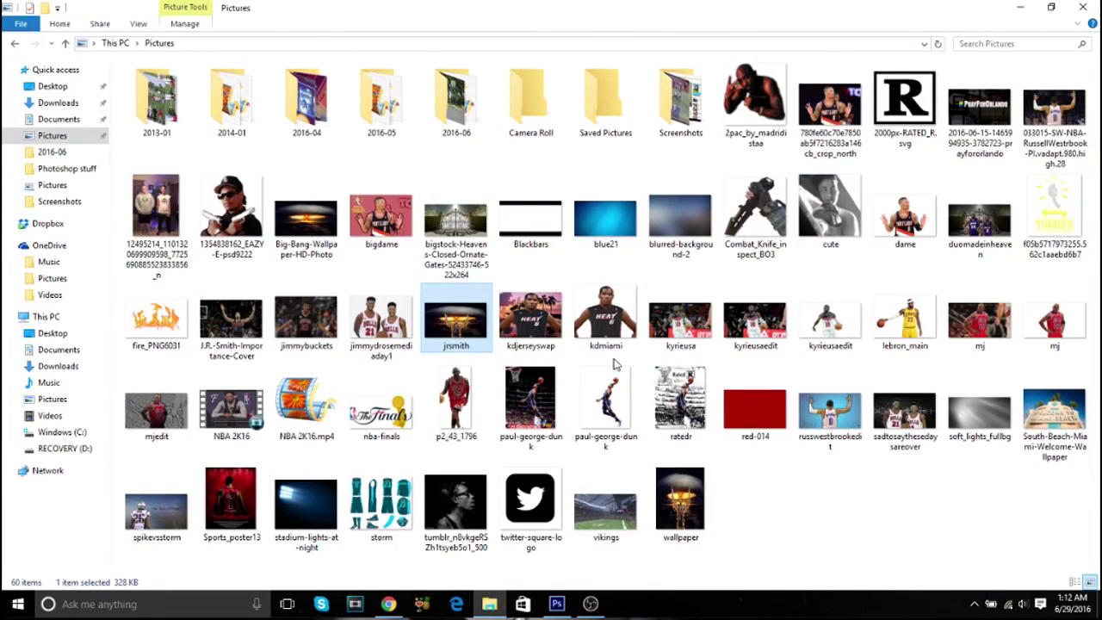